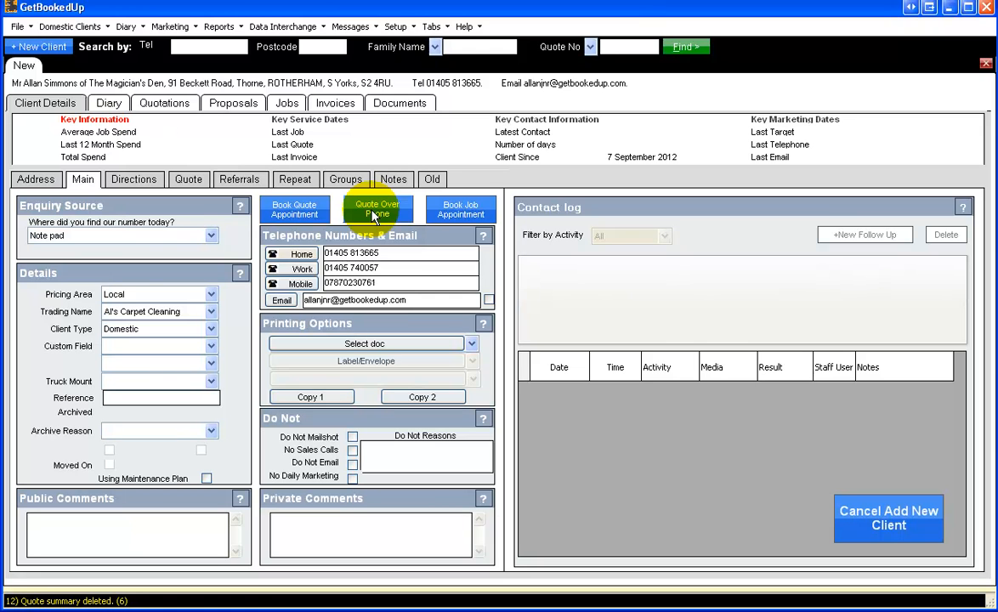
- Add a new quotation for the client with quote type Telephone and assign the first listed staff member
left_click(164, 109)
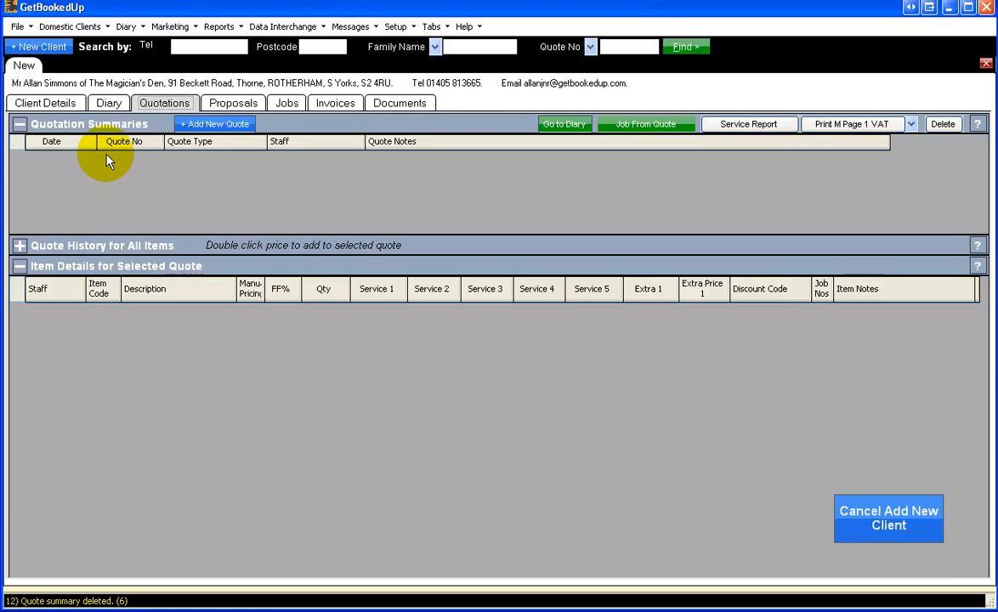
left_click(191, 126)
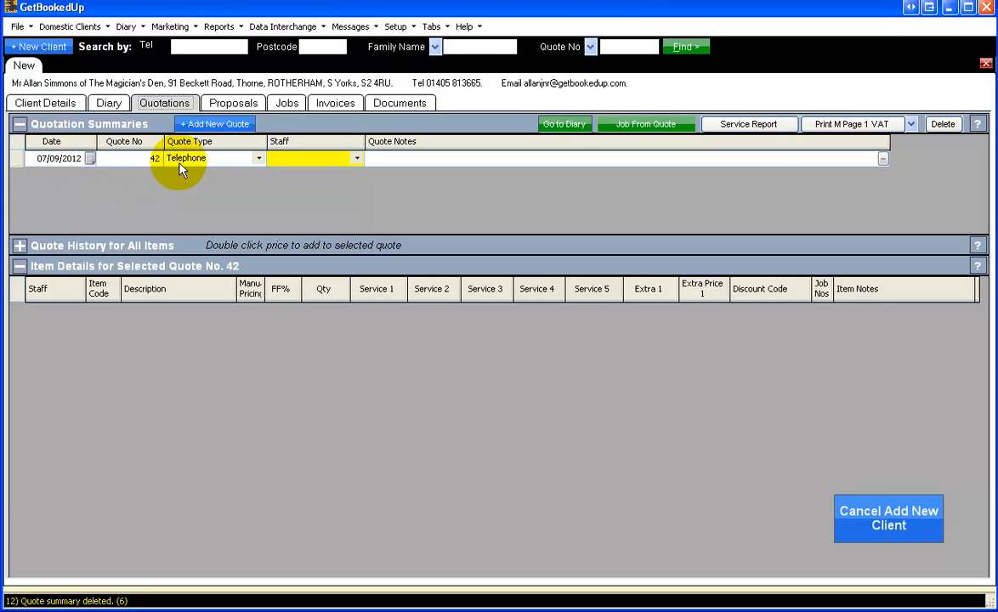
left_click(233, 162)
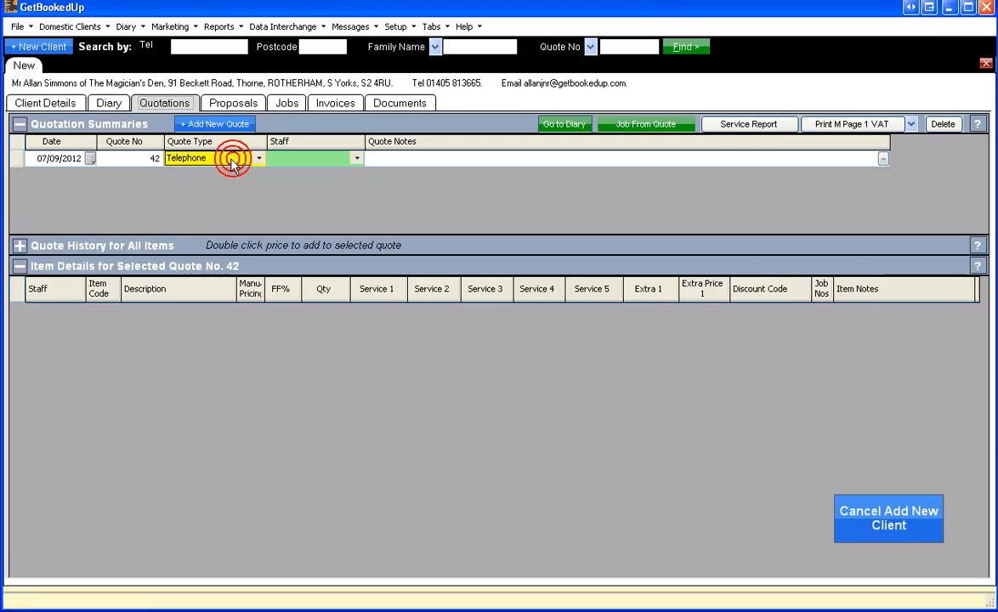
left_click(259, 160)
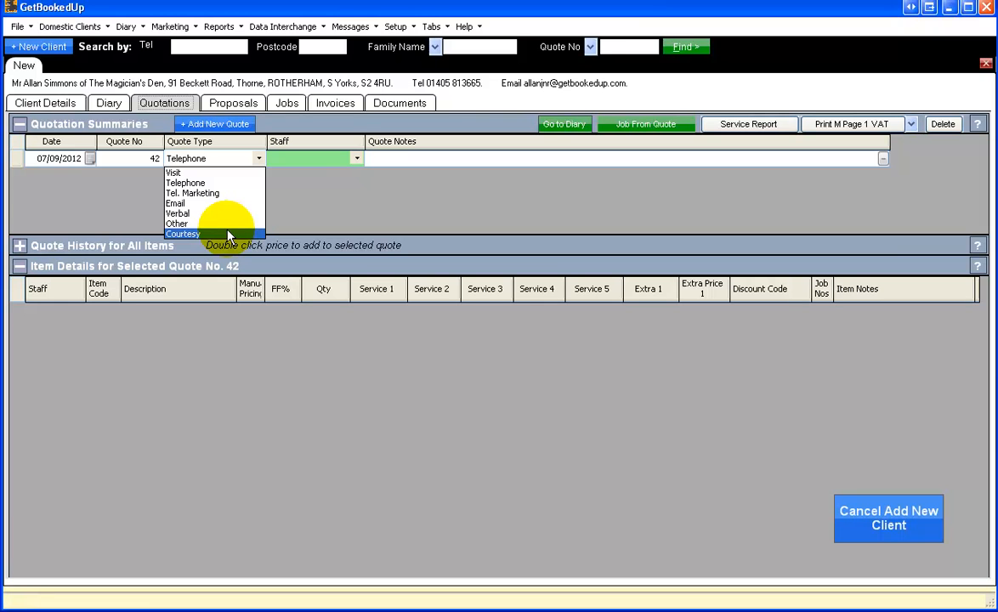
left_click(232, 184)
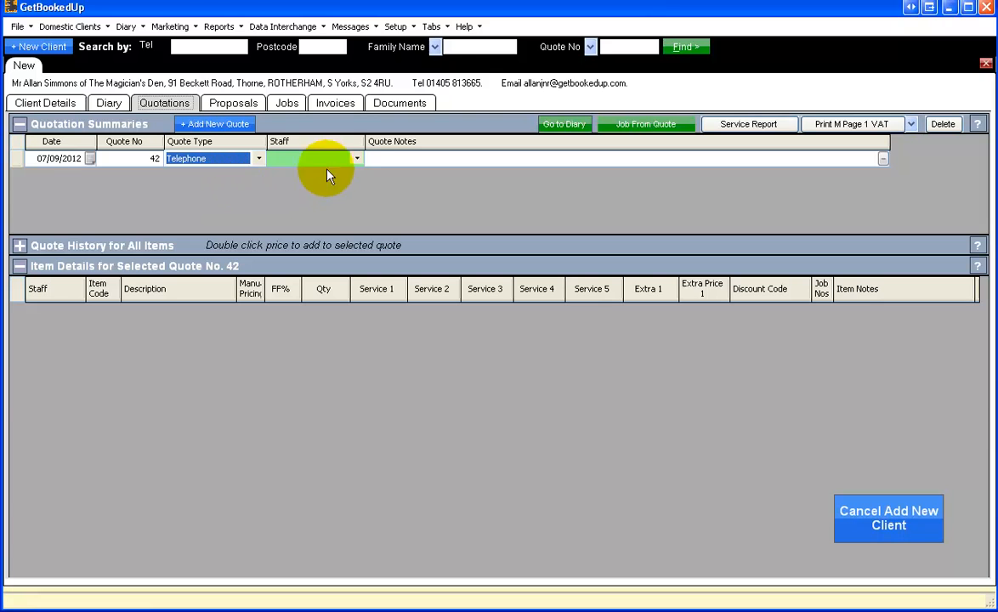
left_click(356, 159)
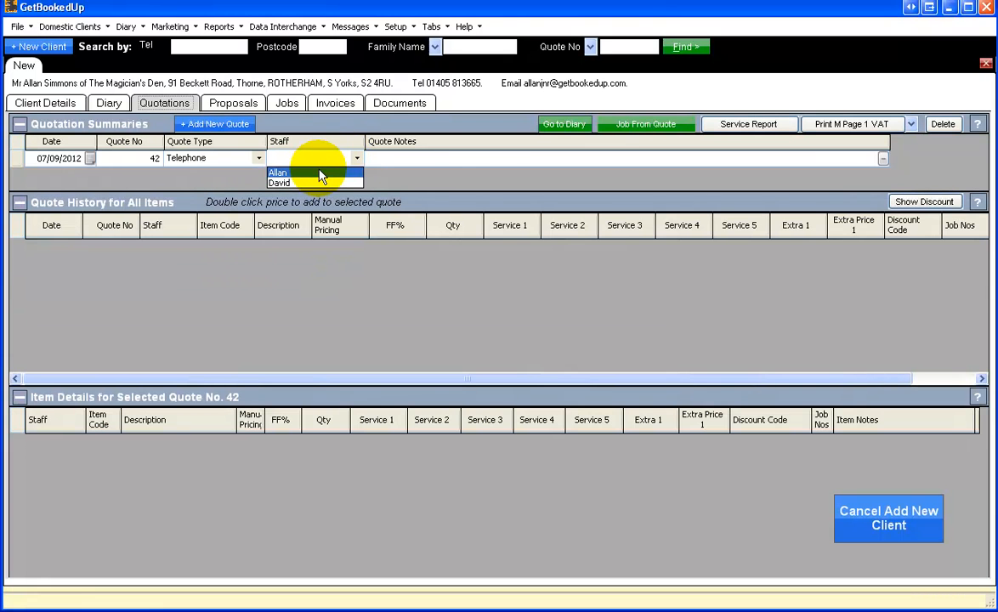
left_click(320, 174)
- Enter "text" as the quote notes of the new quotation
left_click(442, 162)
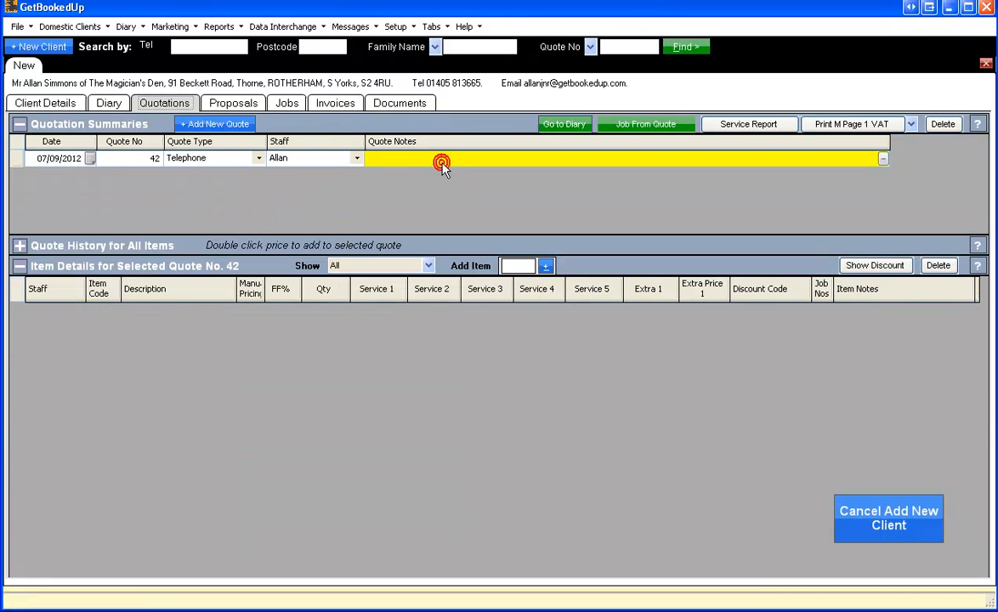
left_click(884, 159)
left_click(362, 94)
type("text")
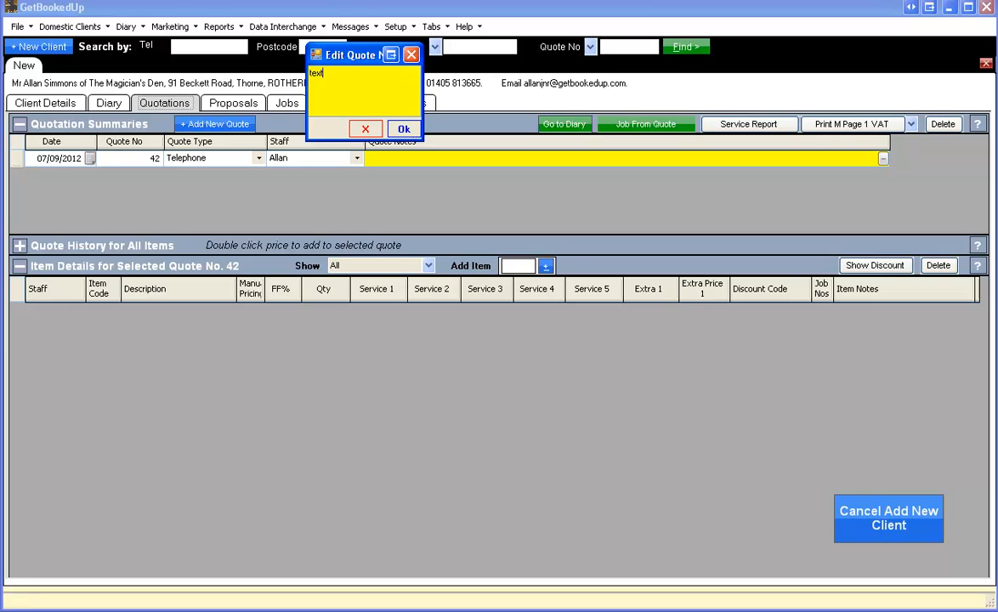
left_click(405, 131)
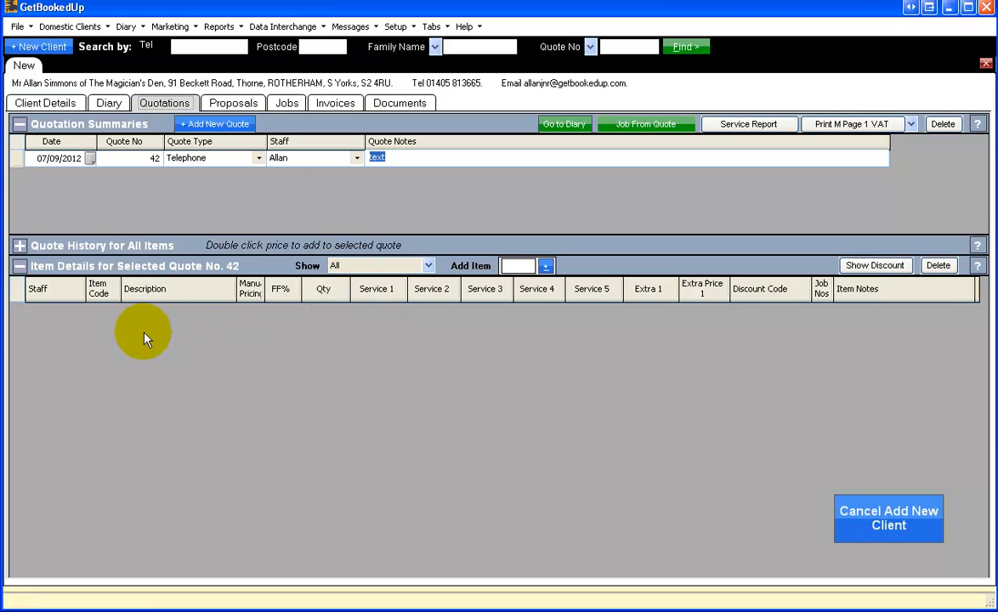
- Add a lounge carpet to the quote using item code L
left_click(516, 266)
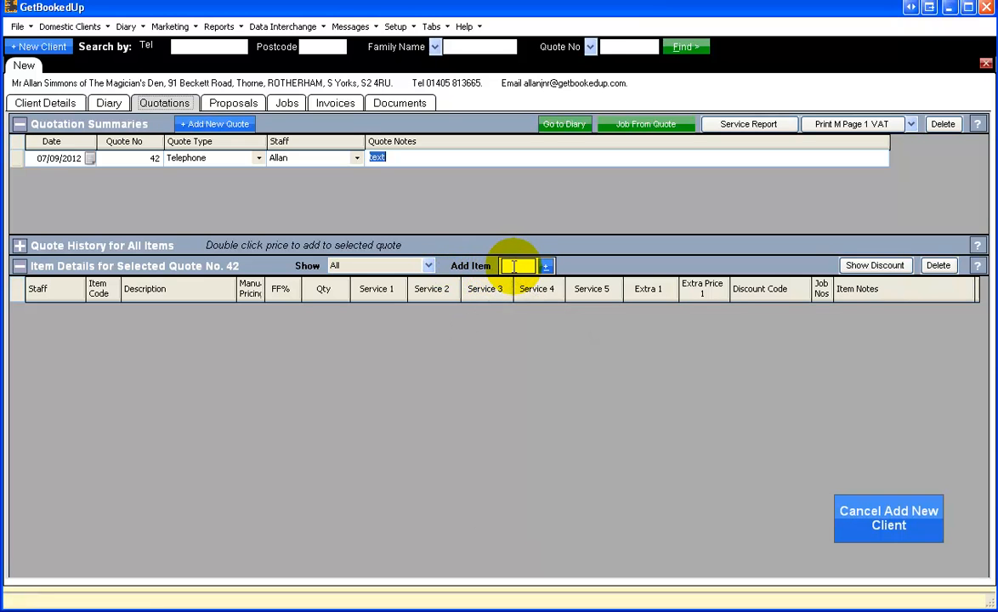
left_click(515, 267)
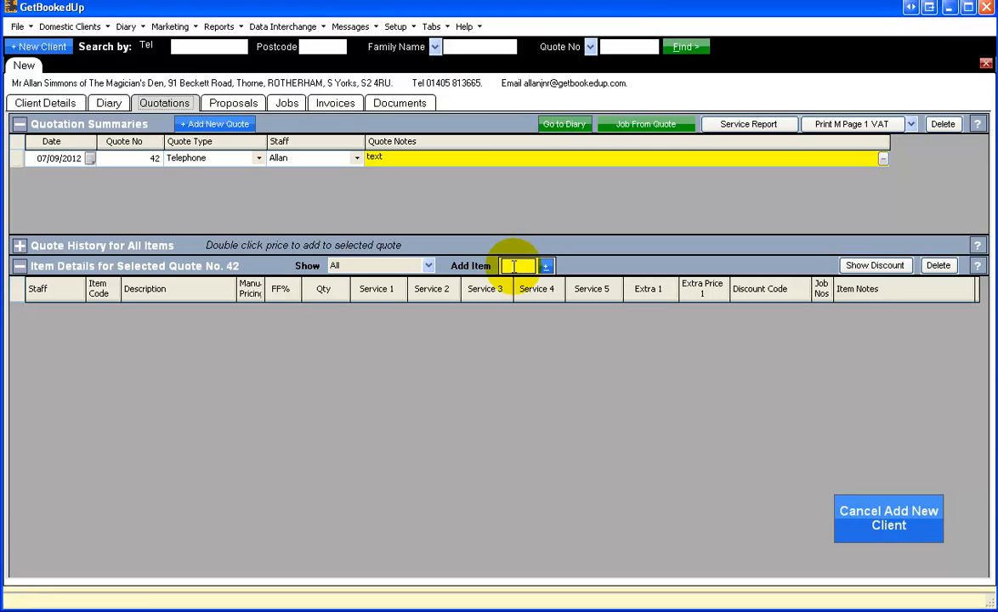
type("L")
key("Return")
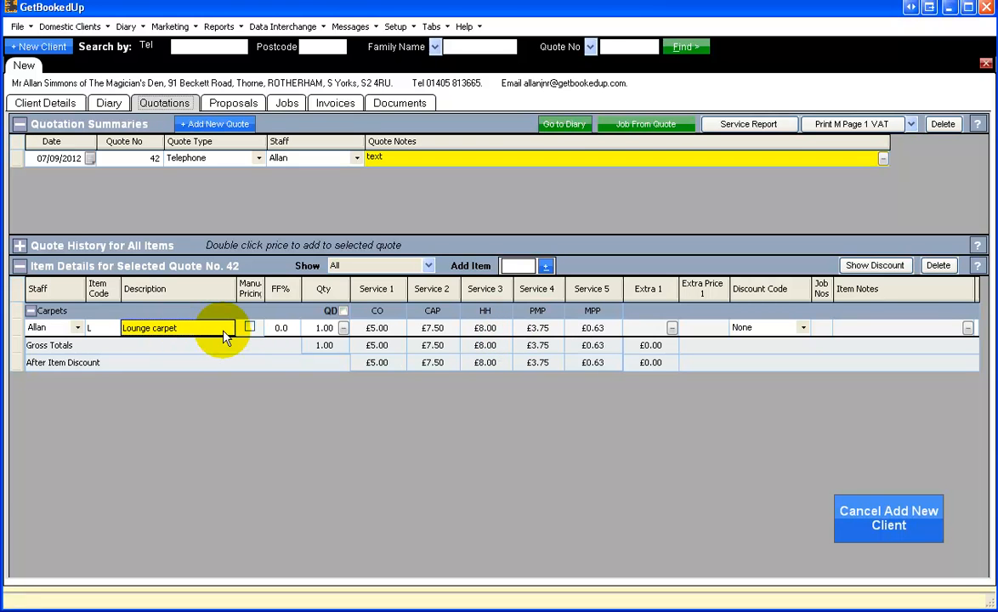
- Add the Bedroom 1 carpet (B1) to the quote from the list of available items
left_click(549, 269)
mouse_move(533, 270)
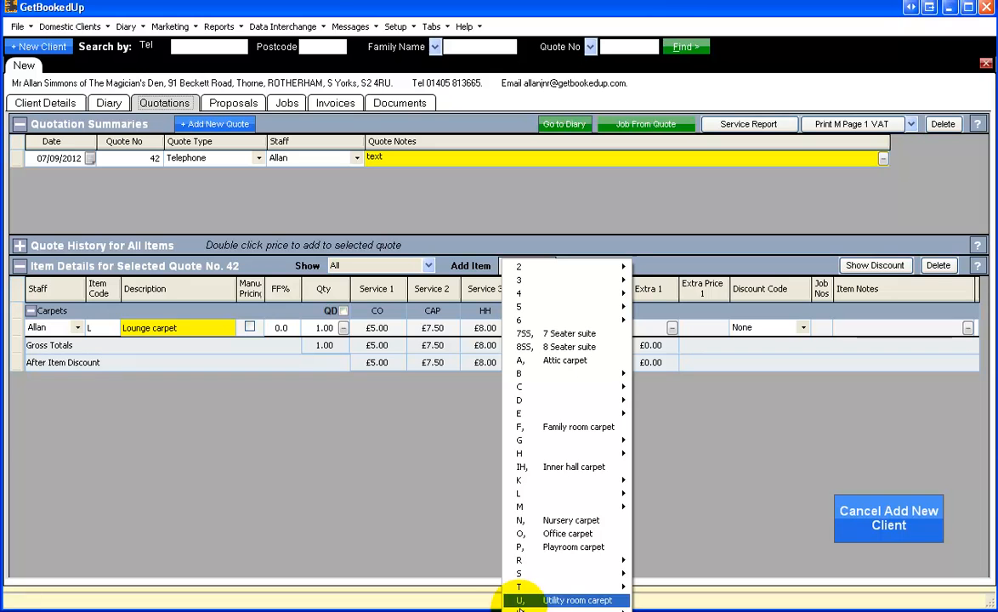
mouse_move(559, 391)
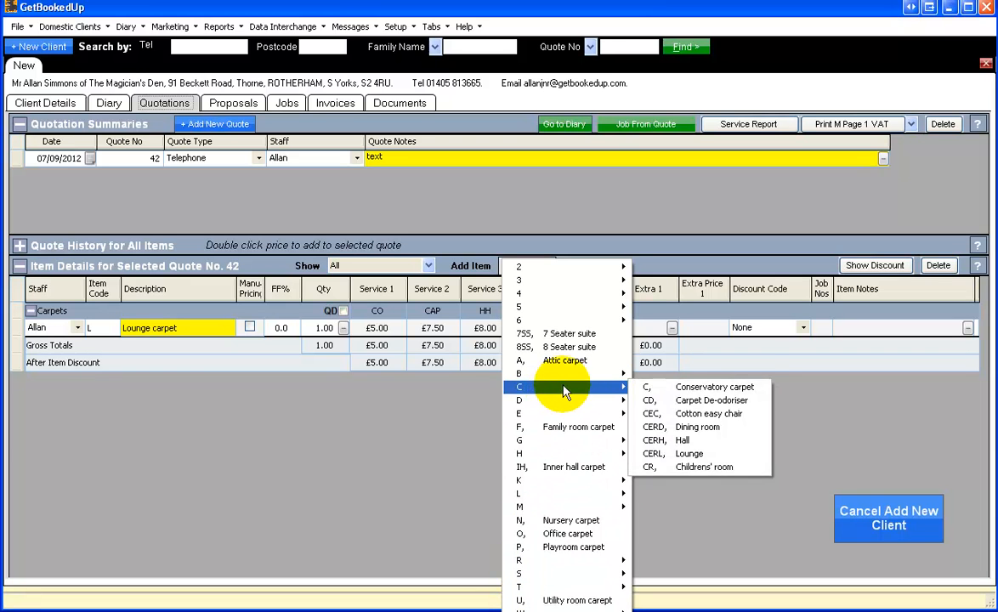
mouse_move(605, 375)
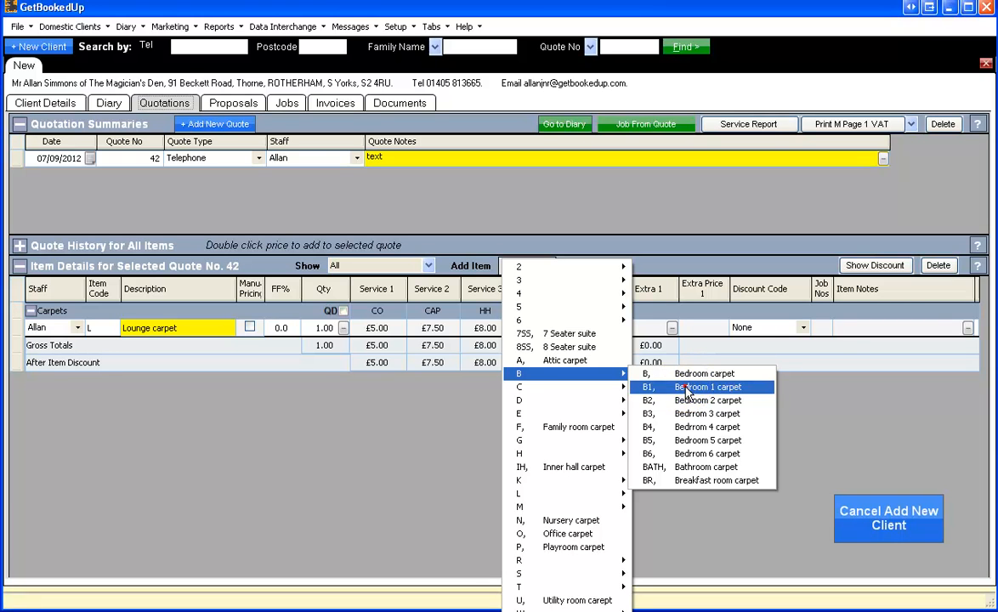
left_click(688, 389)
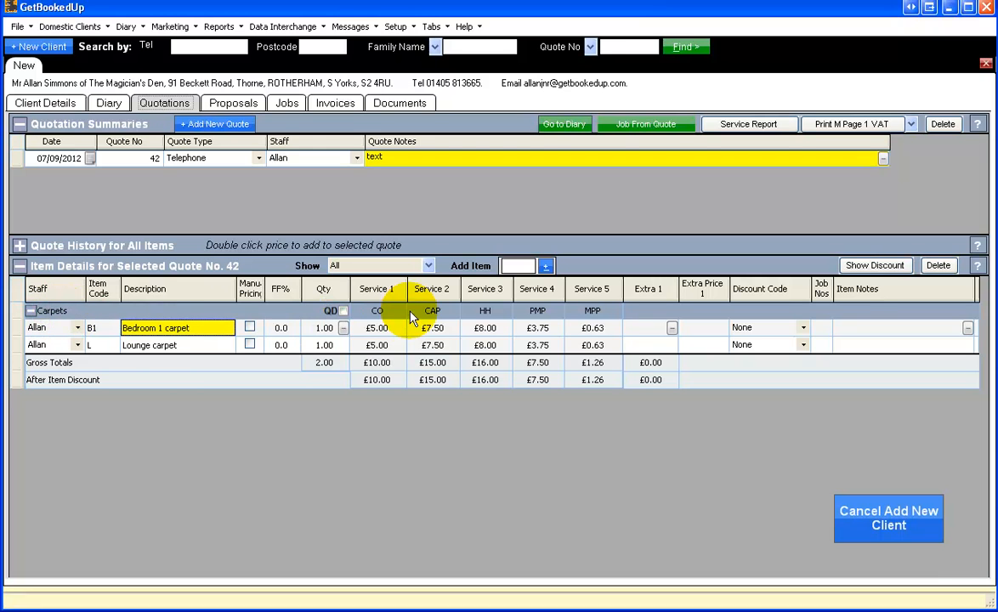
- Add a 5 Seater leather suite to the quote using item code 5SLS
left_click(514, 266)
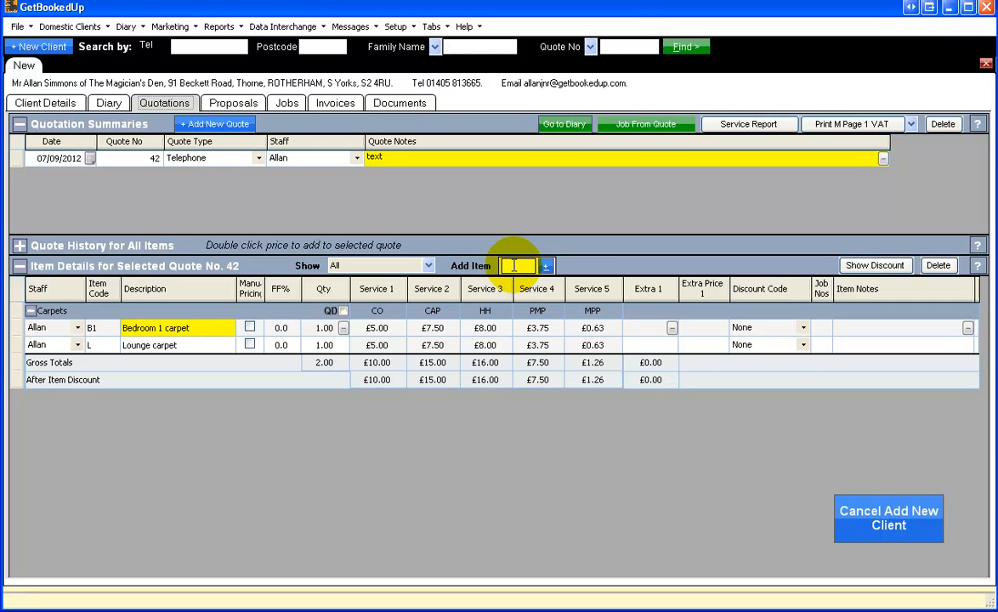
type("5sls")
key("Return")
left_click(514, 266)
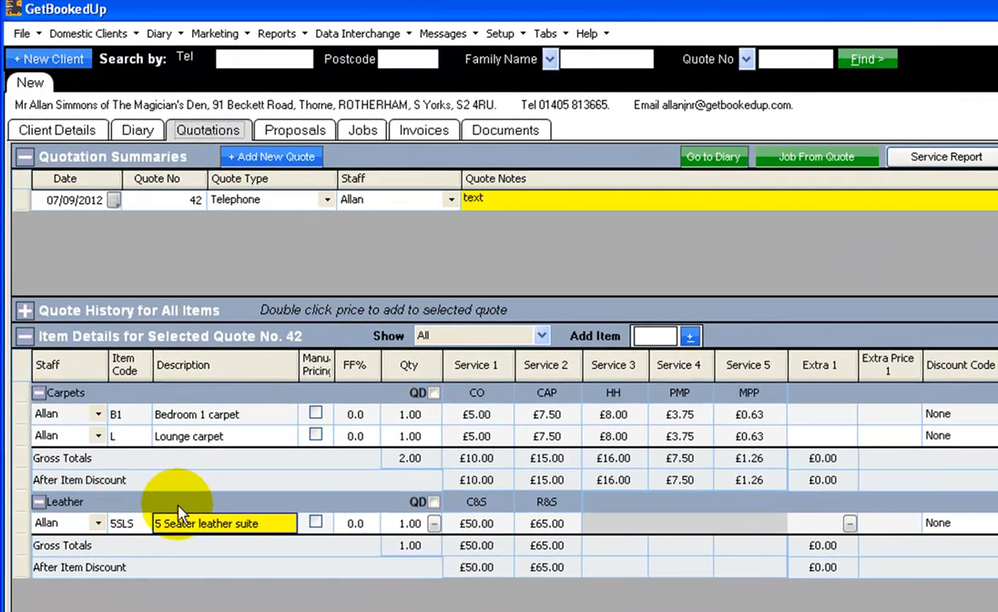
- Examine the service codes offered for the Leather group and for the Carpets group in the quote's item details
left_click(482, 503)
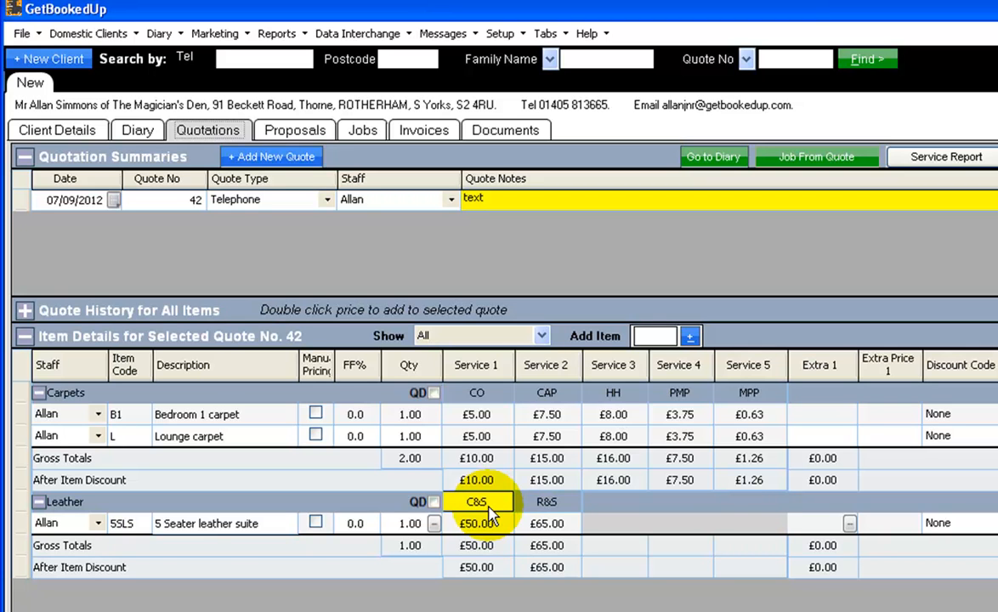
left_click(568, 504)
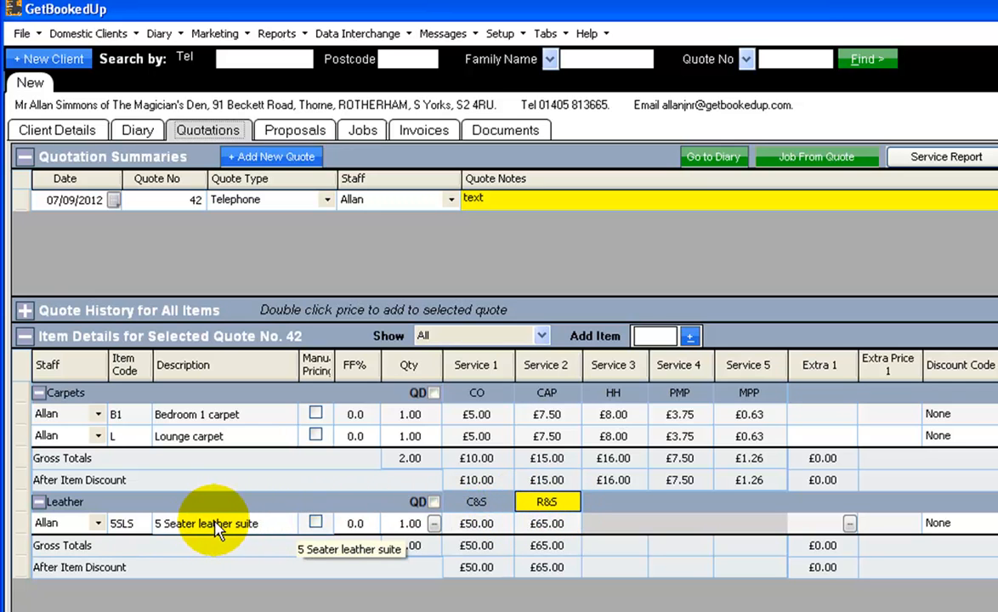
left_click(253, 436)
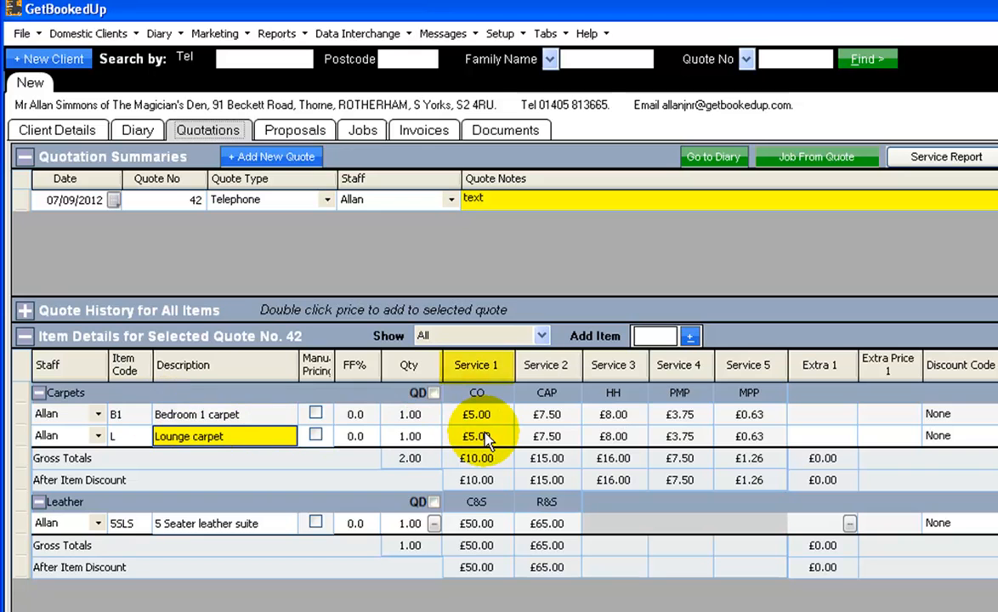
left_click(473, 394)
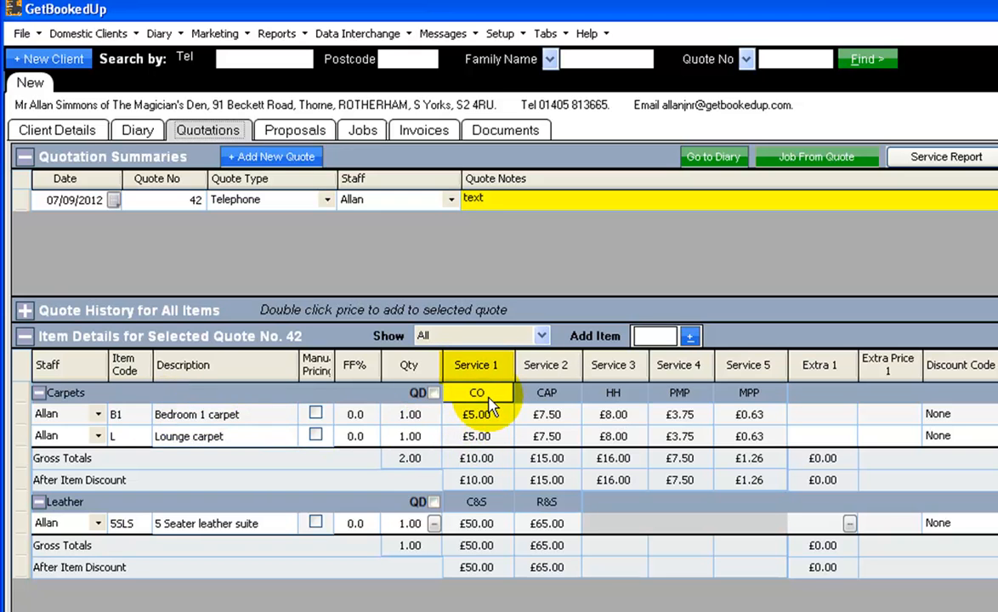
left_click(557, 400)
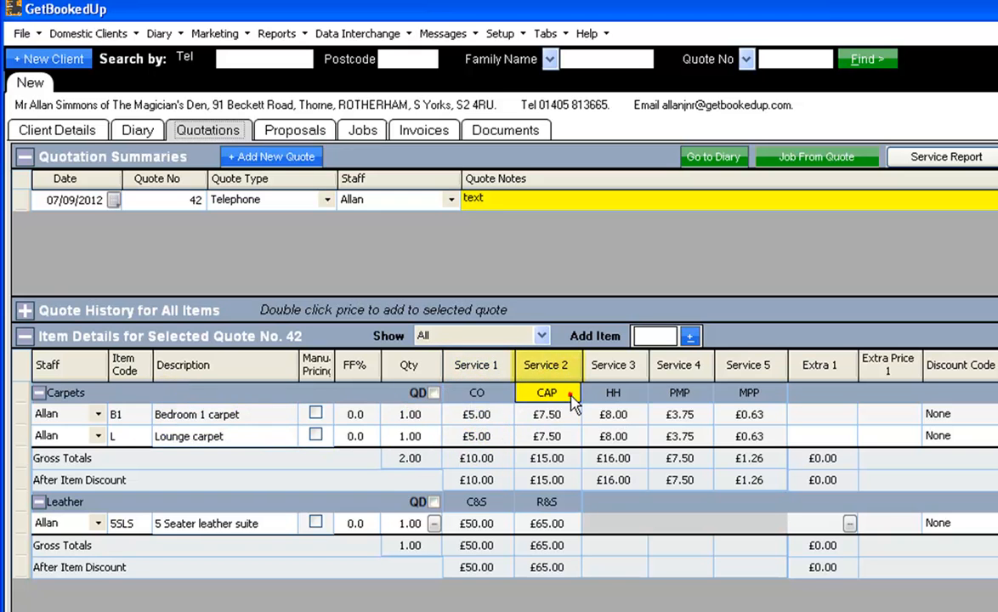
left_click(614, 398)
left_click(680, 398)
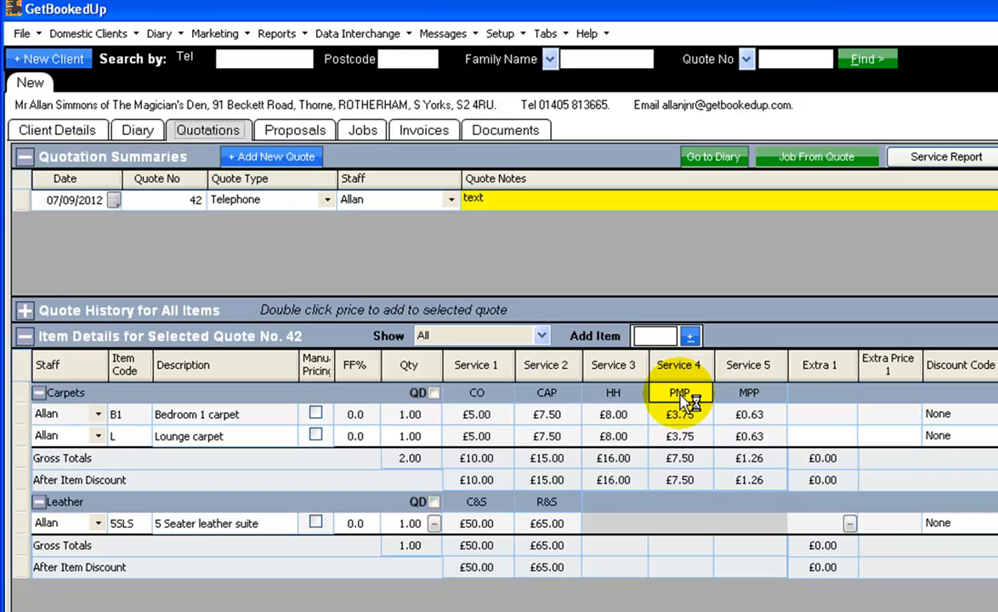
left_click(748, 398)
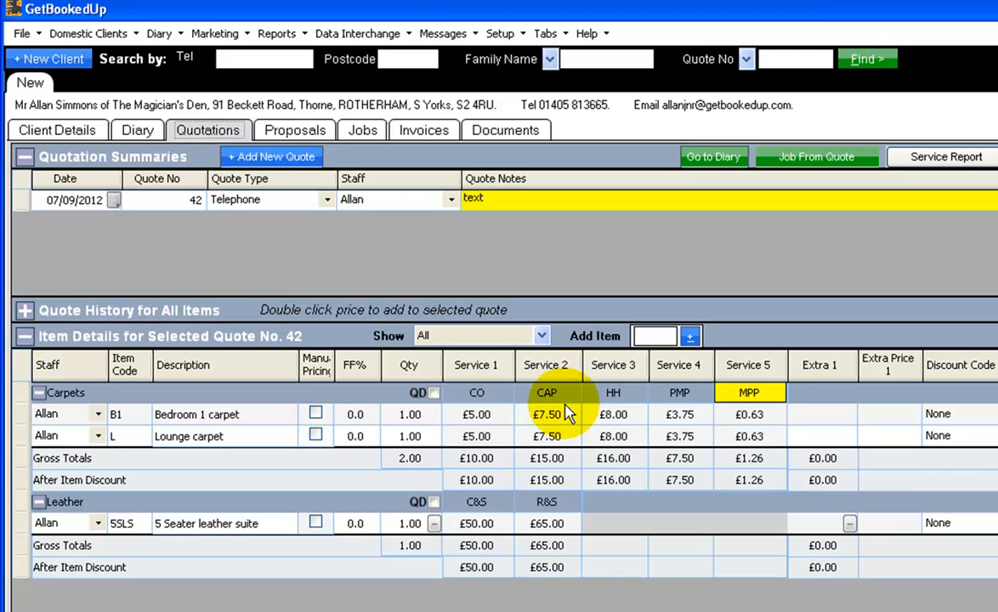
- Add the Dining room hard floor item (CERD) to the quote from the item list and check its group
left_click(694, 338)
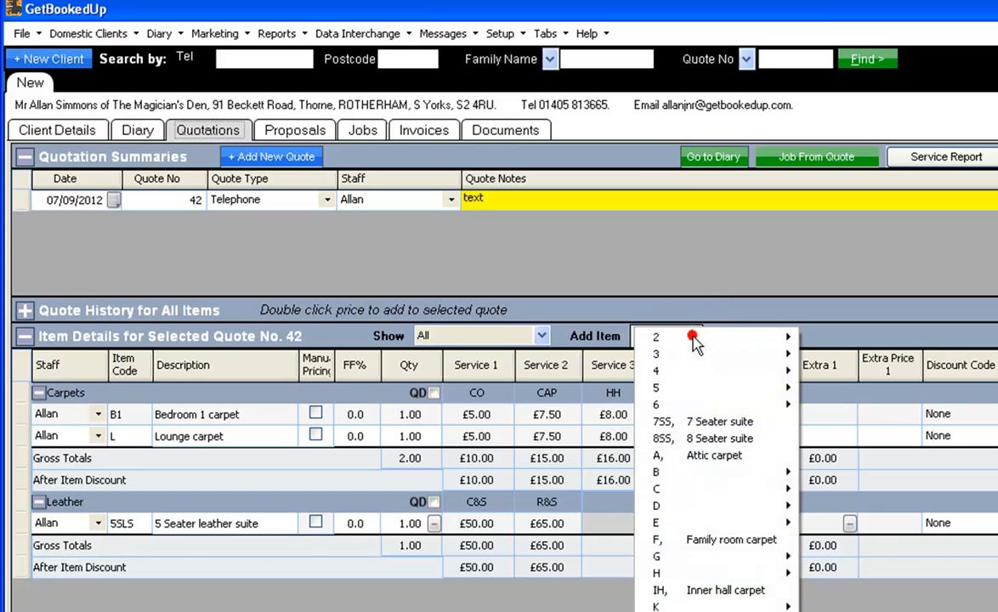
mouse_move(705, 403)
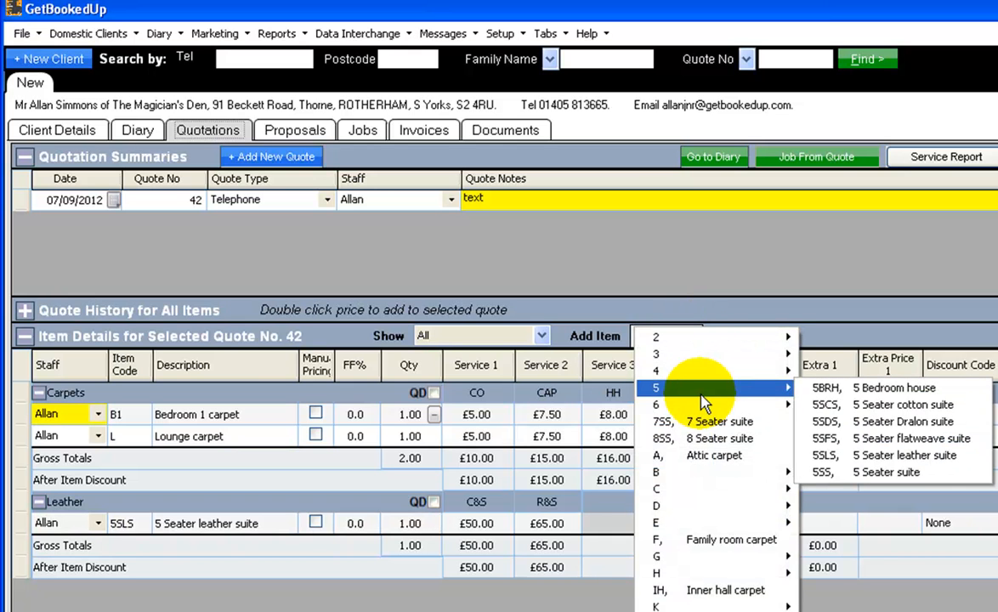
mouse_move(696, 489)
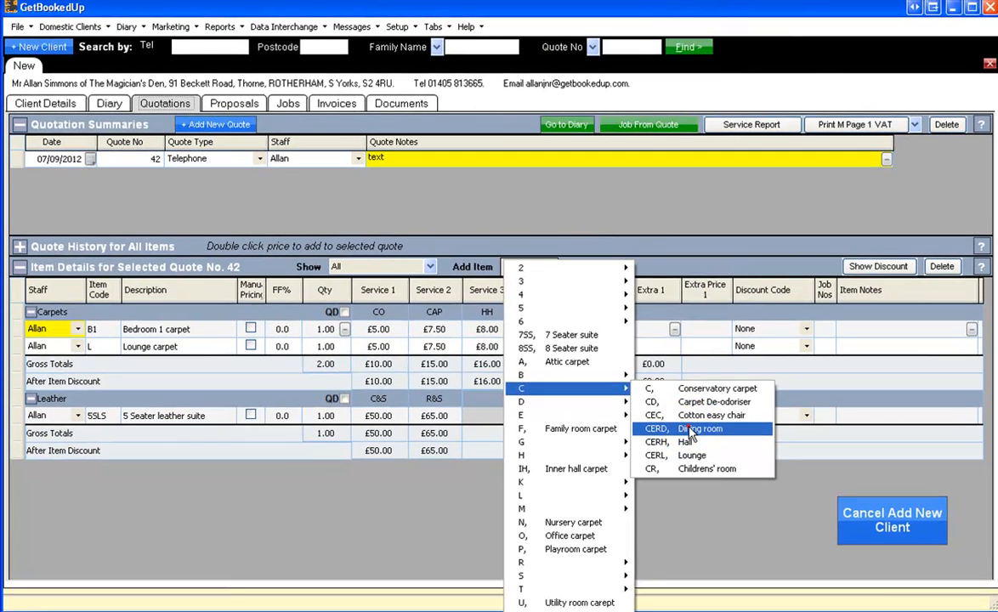
left_click(882, 539)
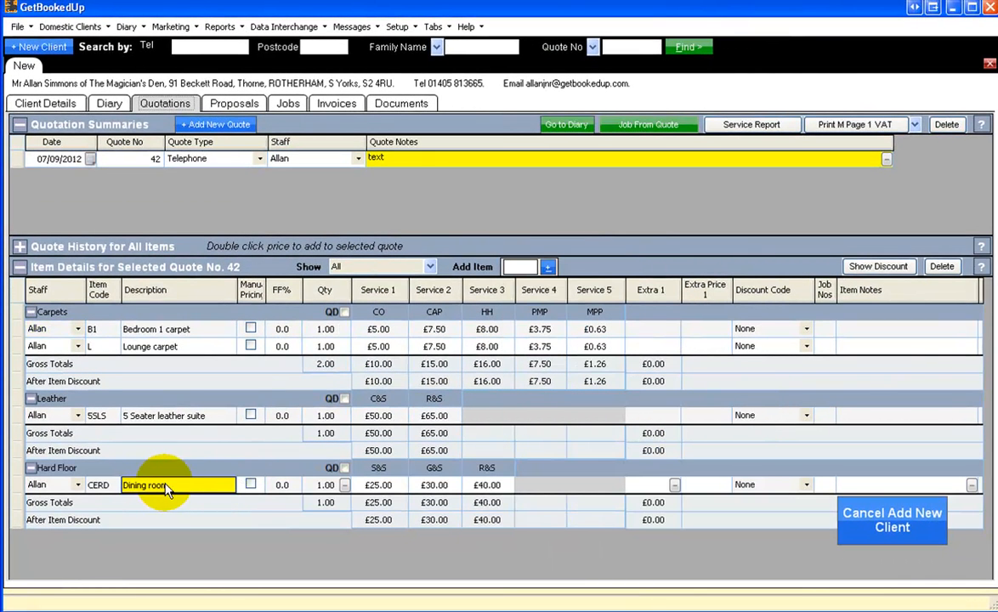
left_click(52, 468)
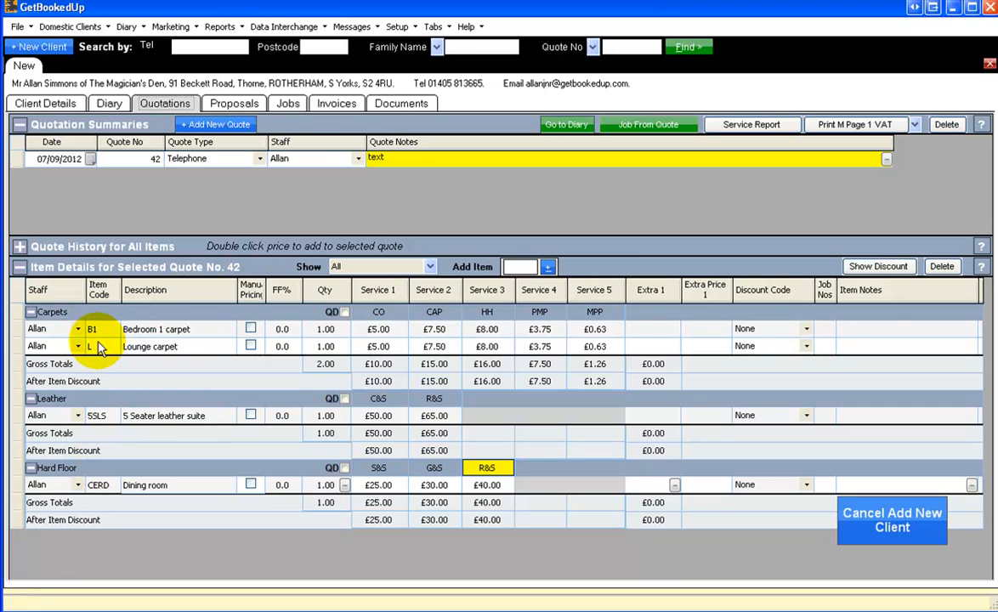
- Collapse the Carpets, Leather and Hard Floor groups to view only their gross totals, and expand them again
left_click(31, 313)
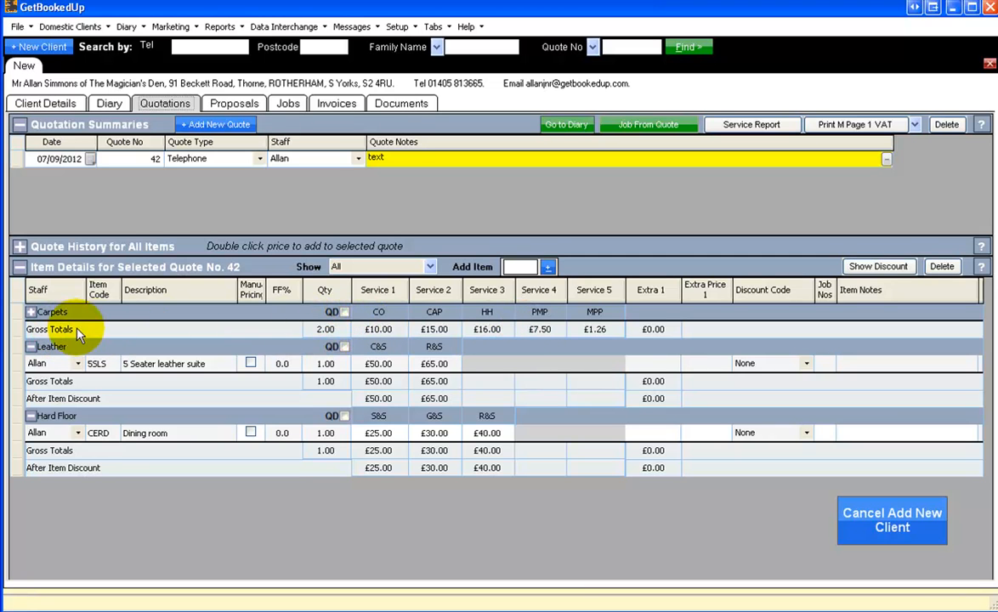
left_click(31, 347)
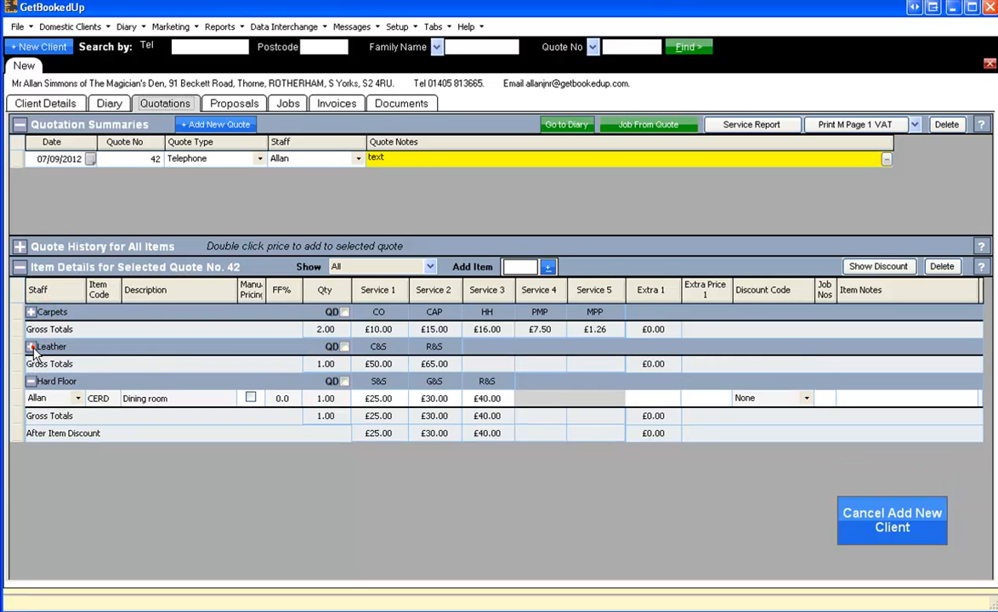
left_click(31, 381)
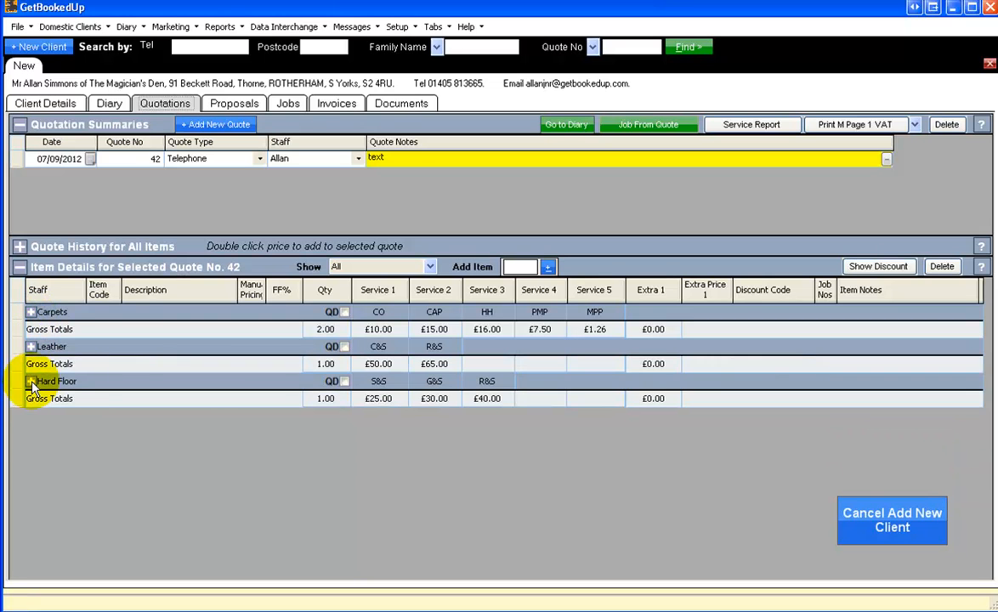
left_click(30, 381)
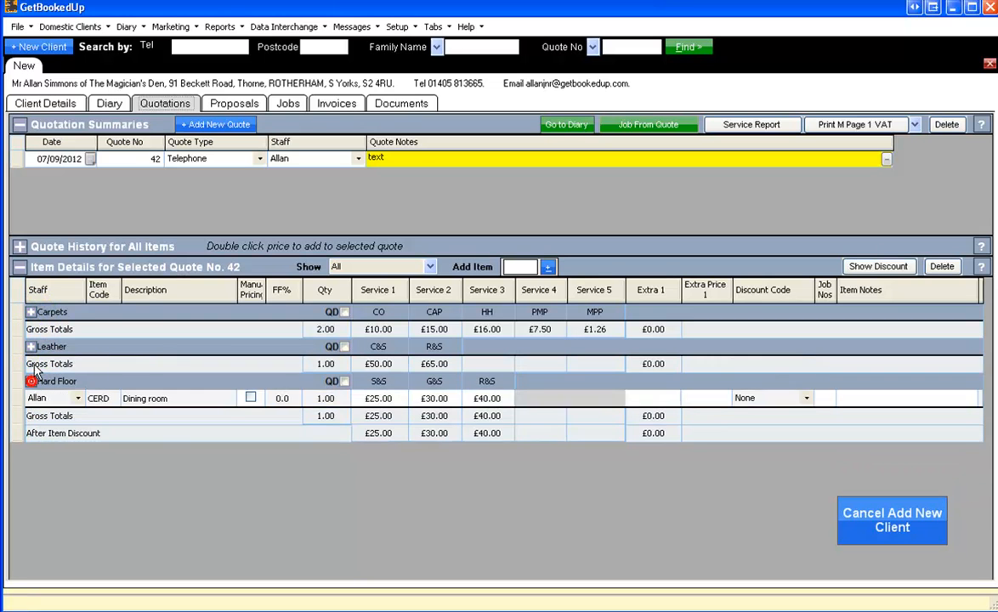
left_click(32, 312)
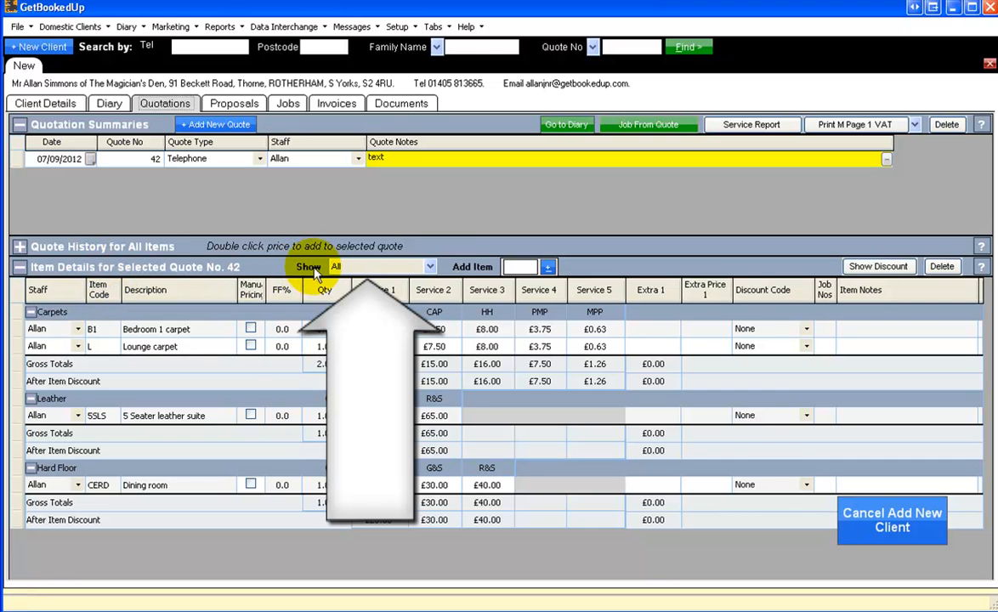
- Filter the quote's item details to show only Carpets, only Hard Floor, and all item groups again
left_click(432, 269)
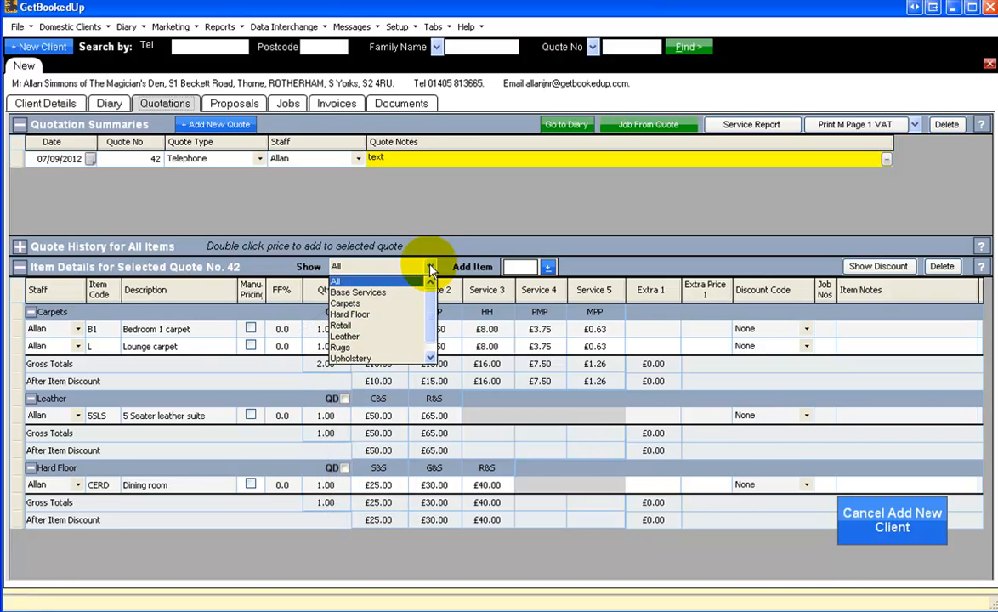
left_click(372, 305)
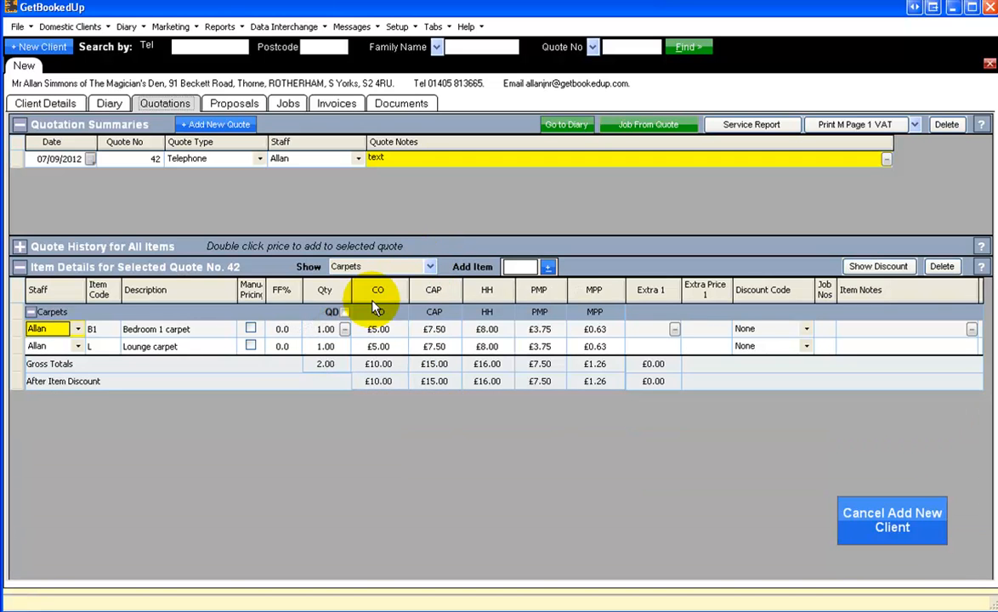
left_click(431, 267)
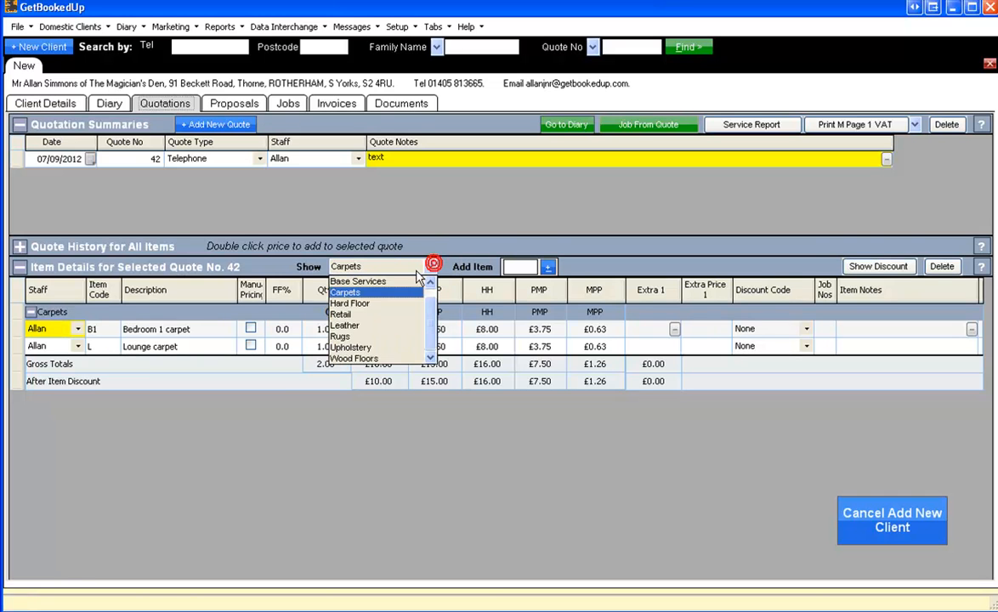
left_click(387, 309)
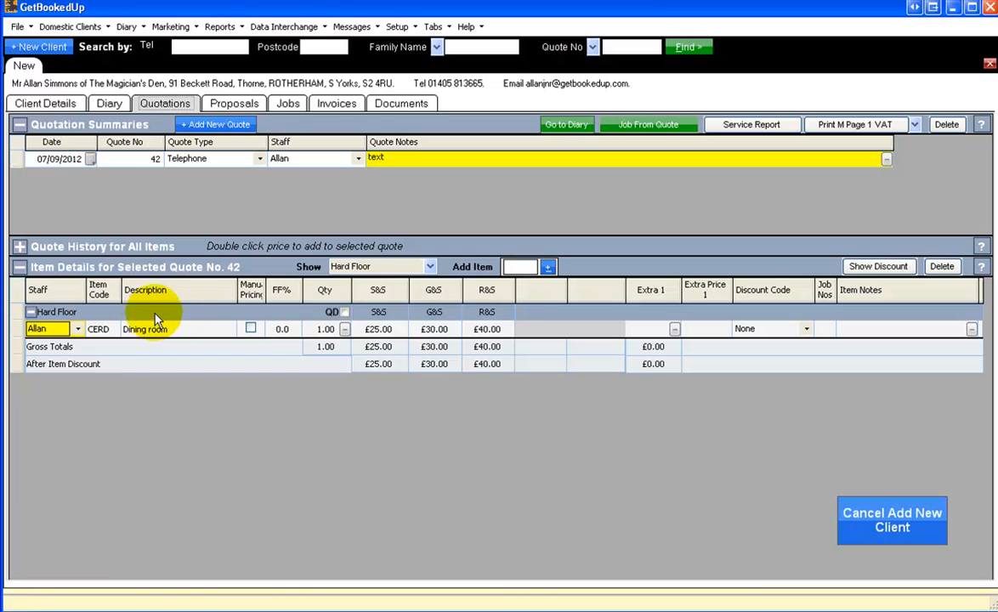
left_click(432, 267)
left_click(426, 313)
left_click(379, 282)
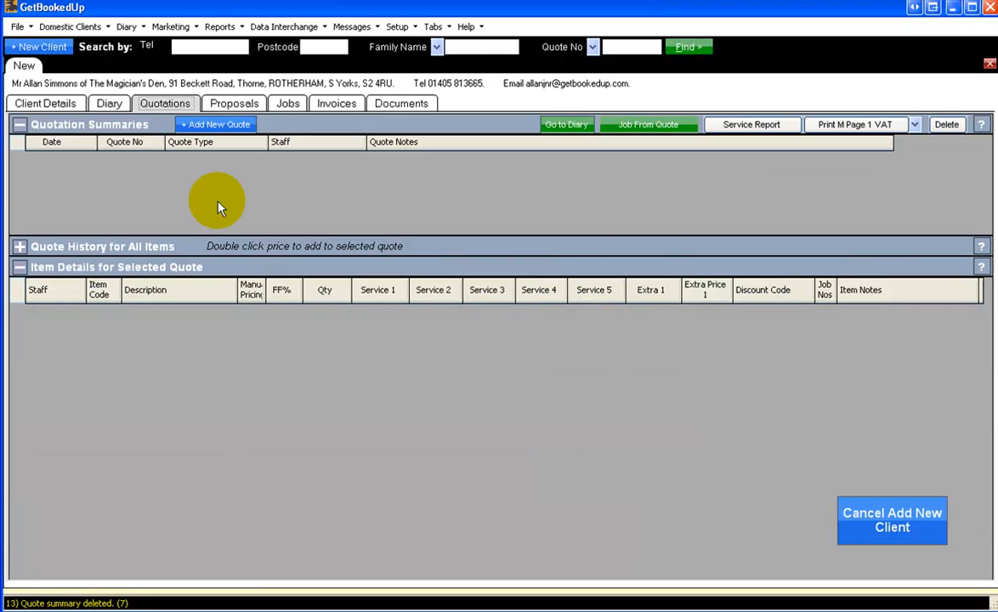
- Add a new telephone quote and assign it to the first listed staff member, leaving the quote notes blank
left_click(211, 127)
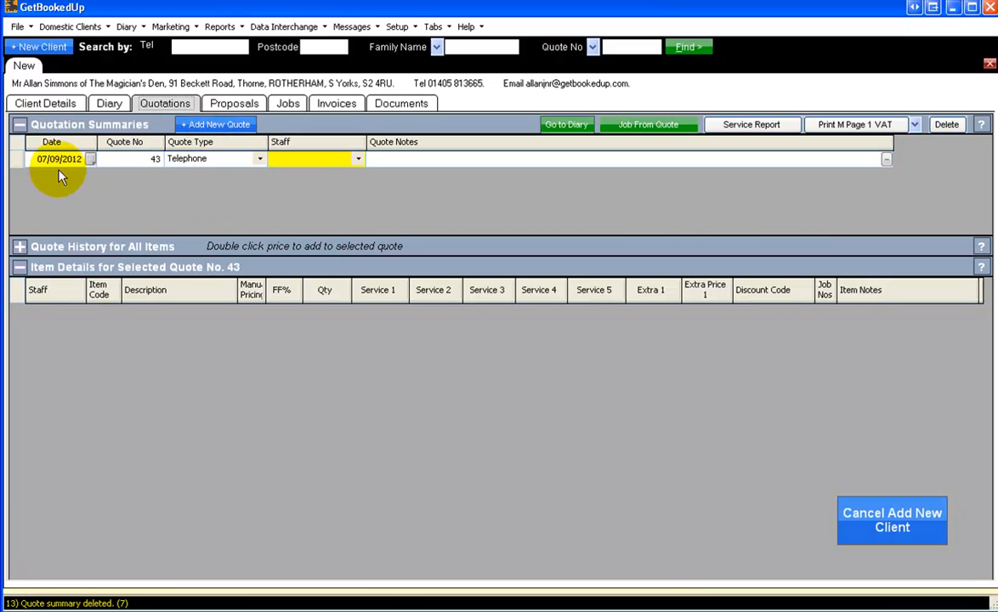
left_click(359, 160)
left_click(360, 162)
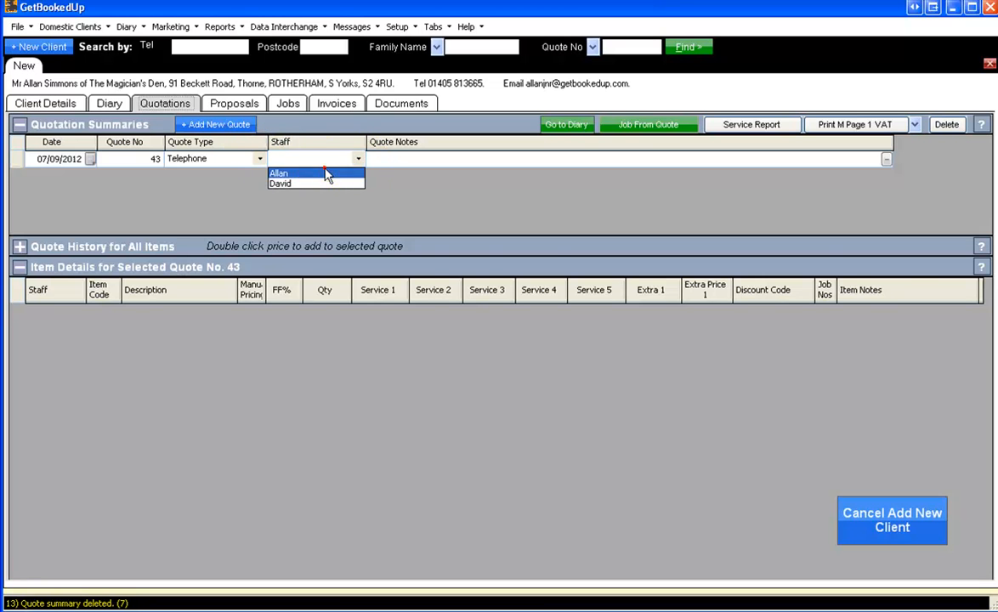
left_click(327, 169)
left_click(416, 160)
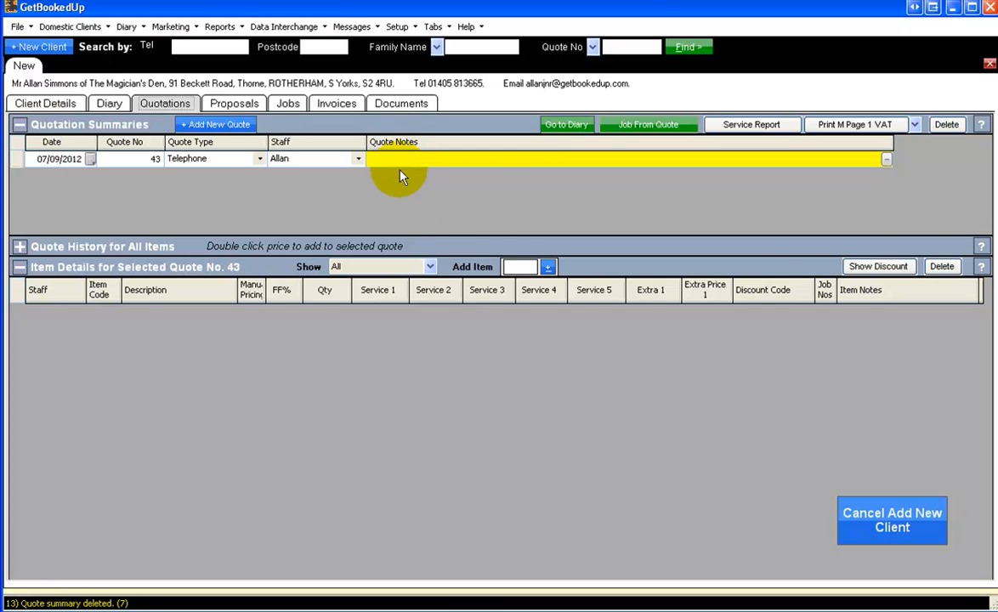
- Add the Lounge carpet to the new quote using item code L and widen the Manual Pricing column to show its full heading
left_click(511, 266)
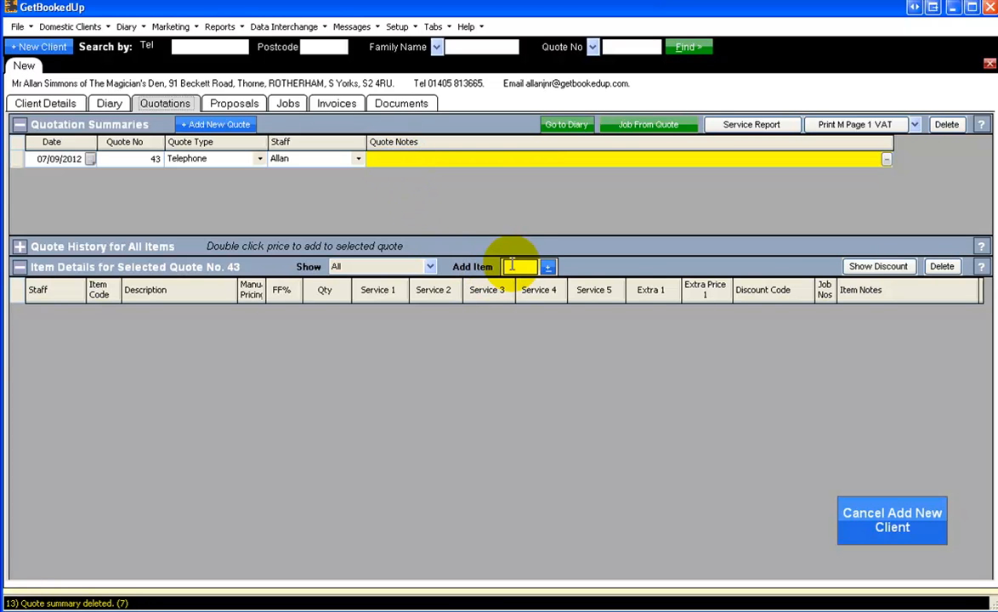
type("L")
key("Return")
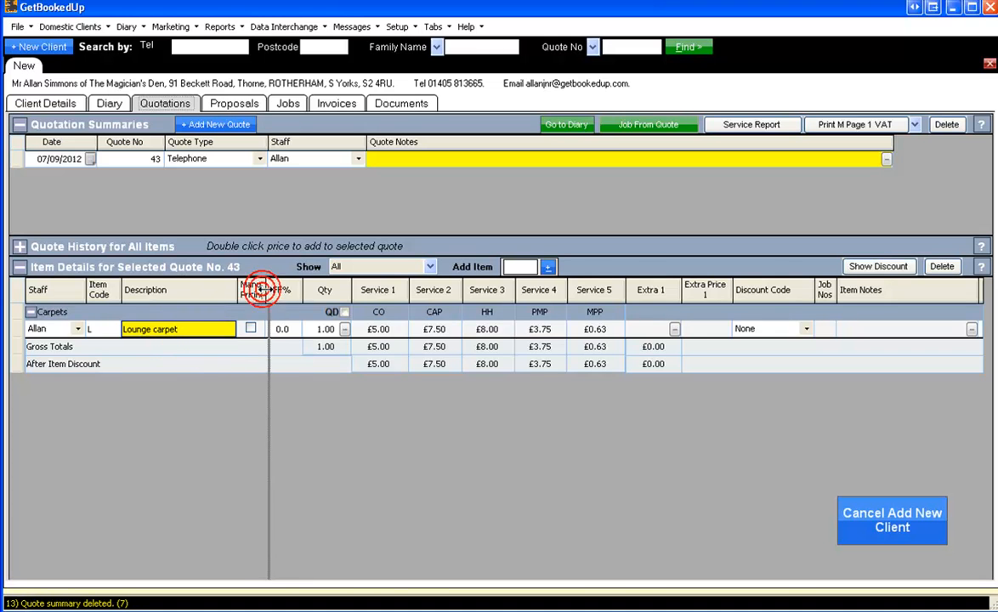
left_click_drag(266, 290, 272, 290)
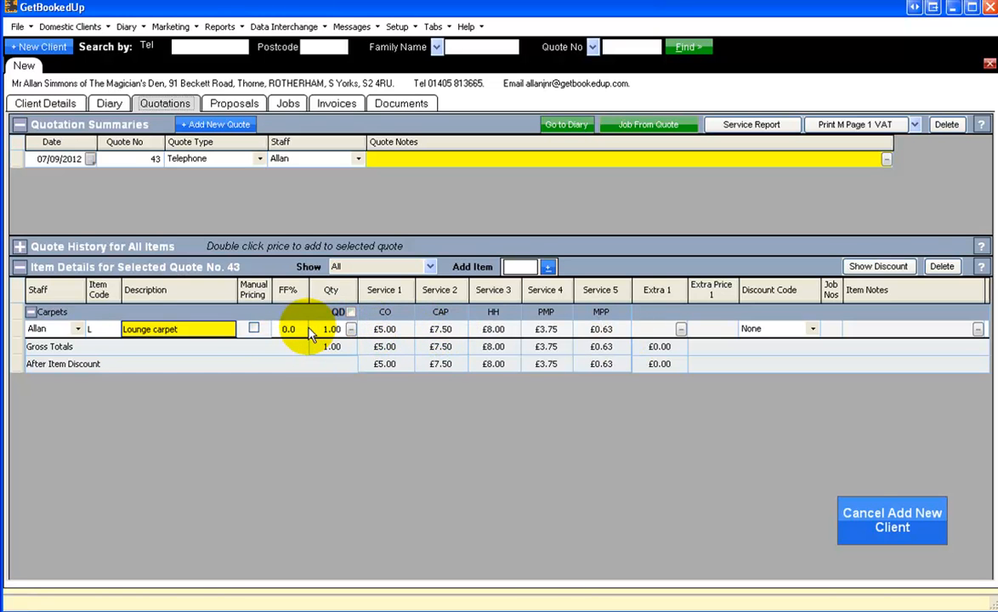
- Open the quantity calculator for the Lounge carpet and widen its Subtract column to show the full heading
left_click(352, 332)
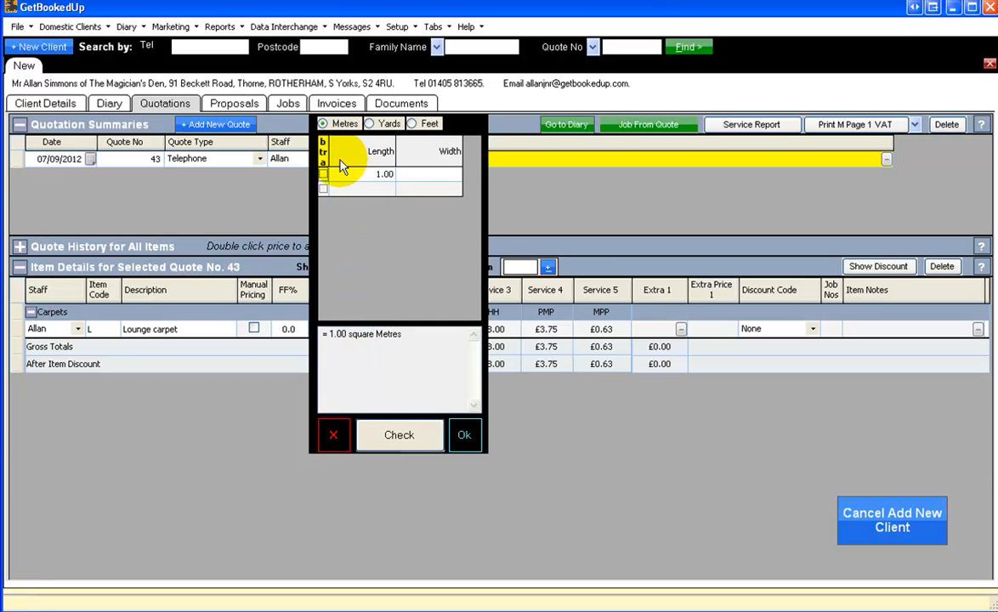
left_click_drag(329, 158, 358, 158)
left_click_drag(424, 149, 362, 157)
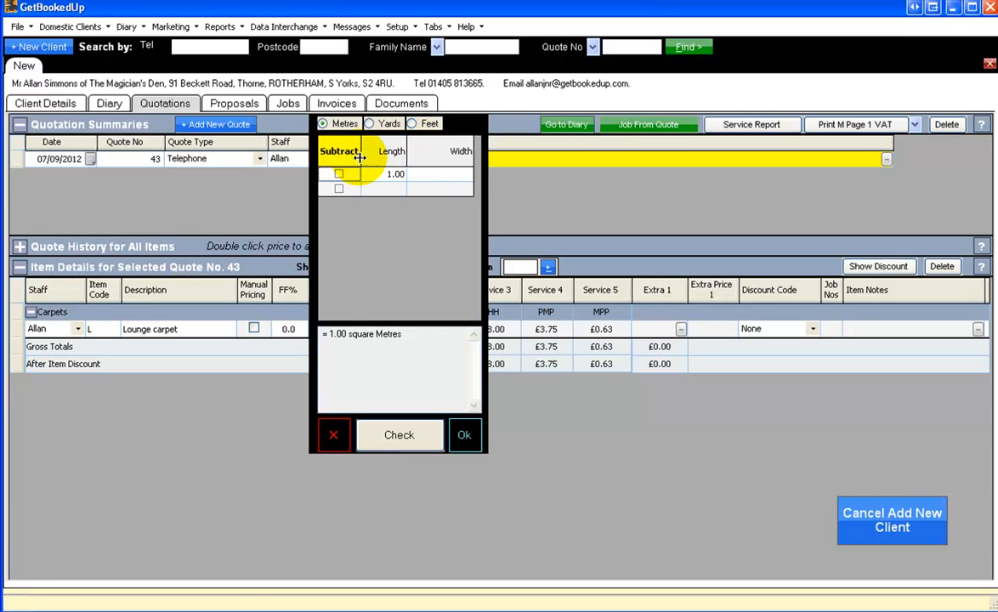
- Set the calculator's unit to feet and enter the first area with length 21 and width 12
left_click(387, 173)
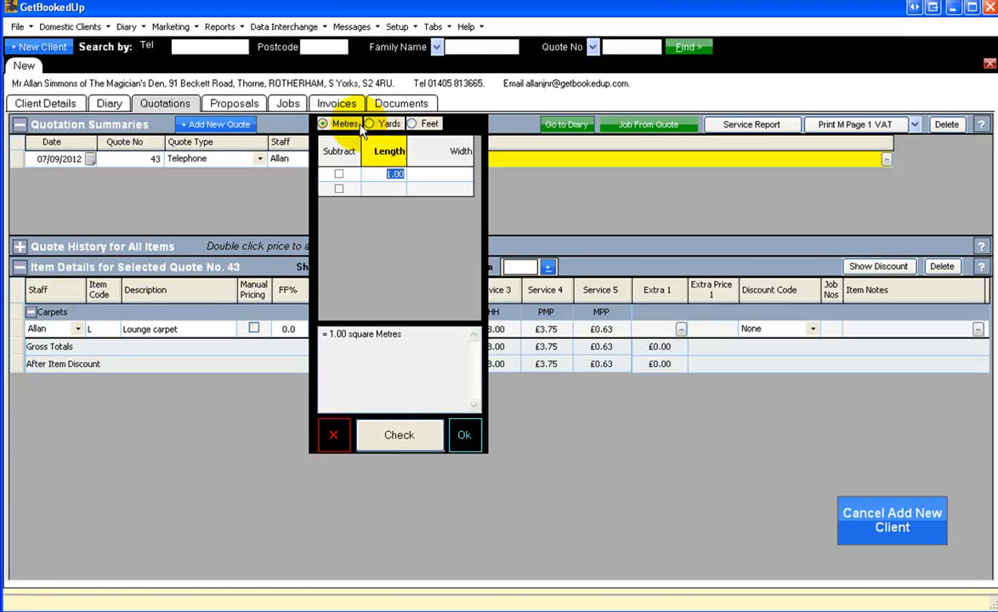
left_click(413, 125)
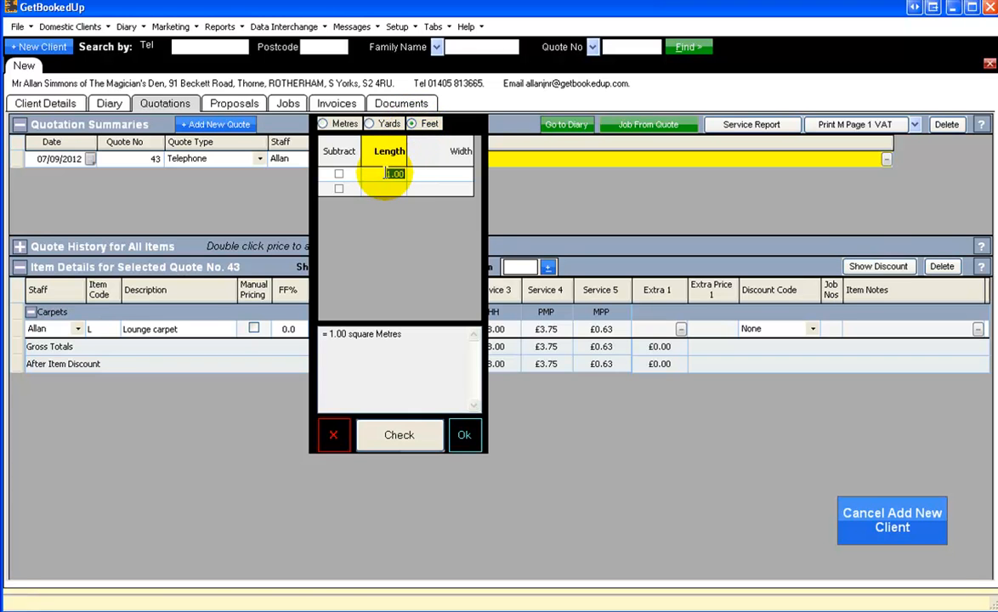
type("21")
key("Tab")
type("12")
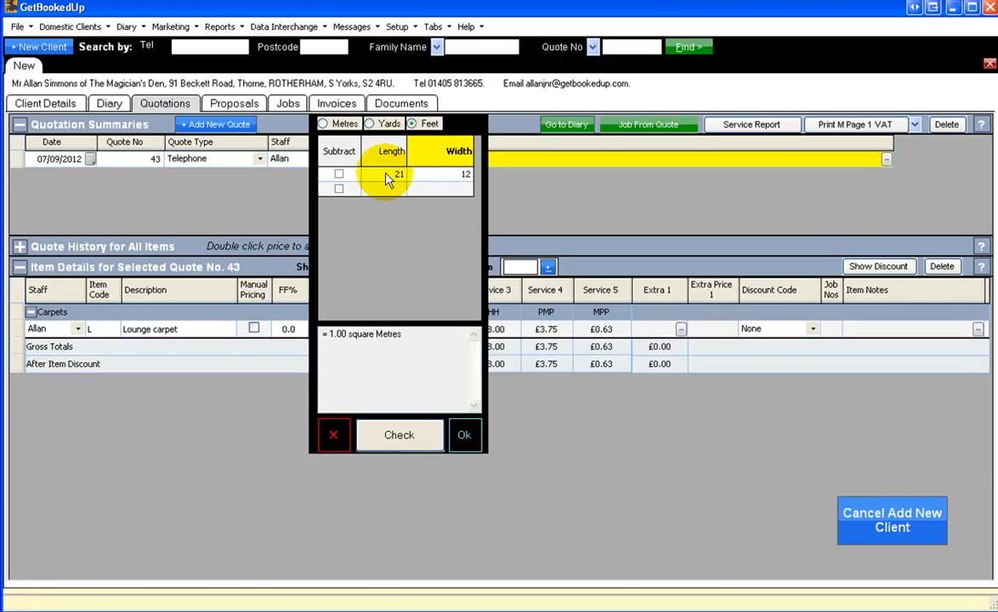
- Enter a second area in the quantity calculator with length 12 and width 10
left_click(393, 193)
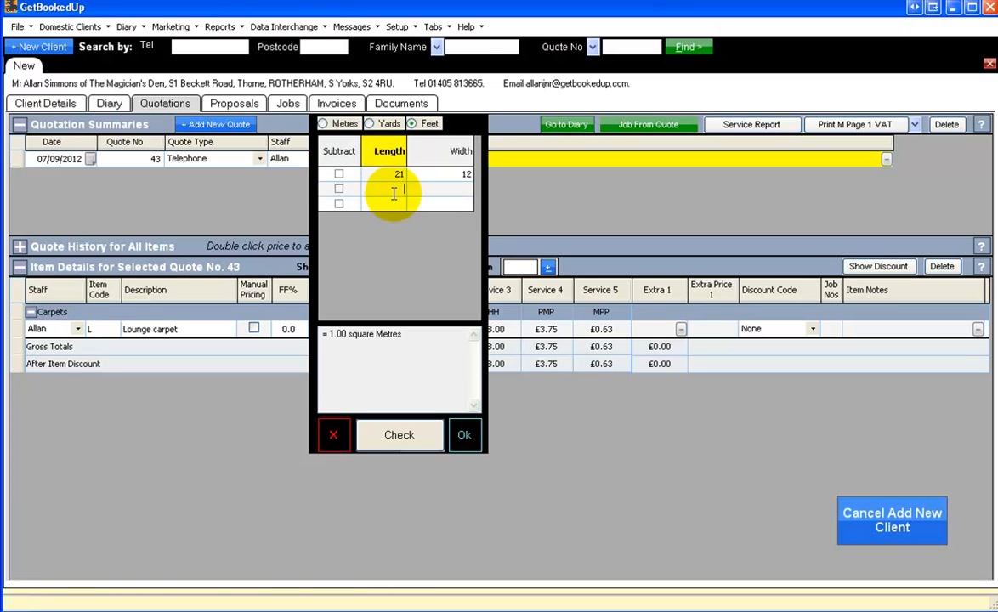
type("12")
left_click(441, 194)
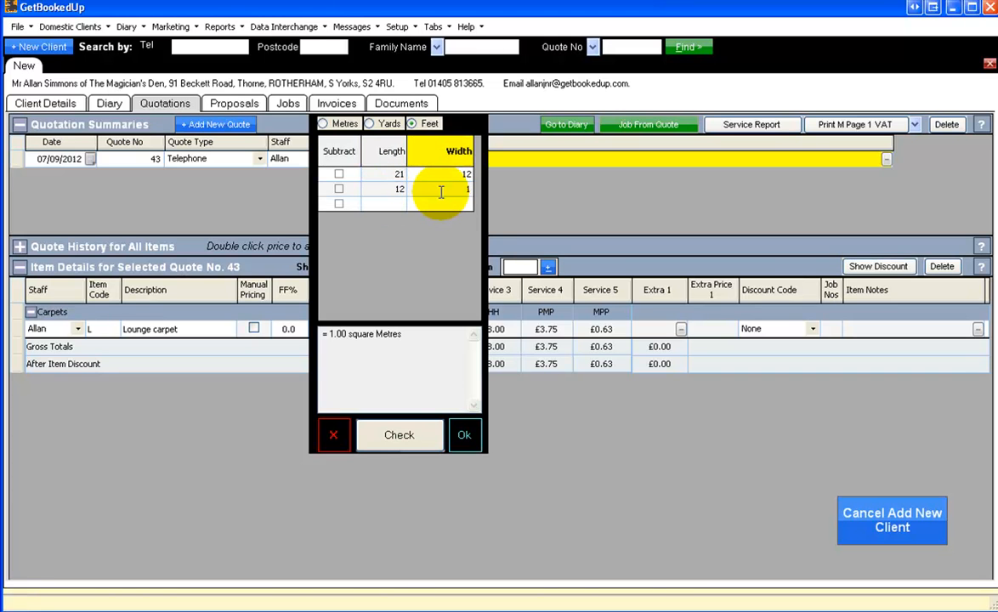
type("10")
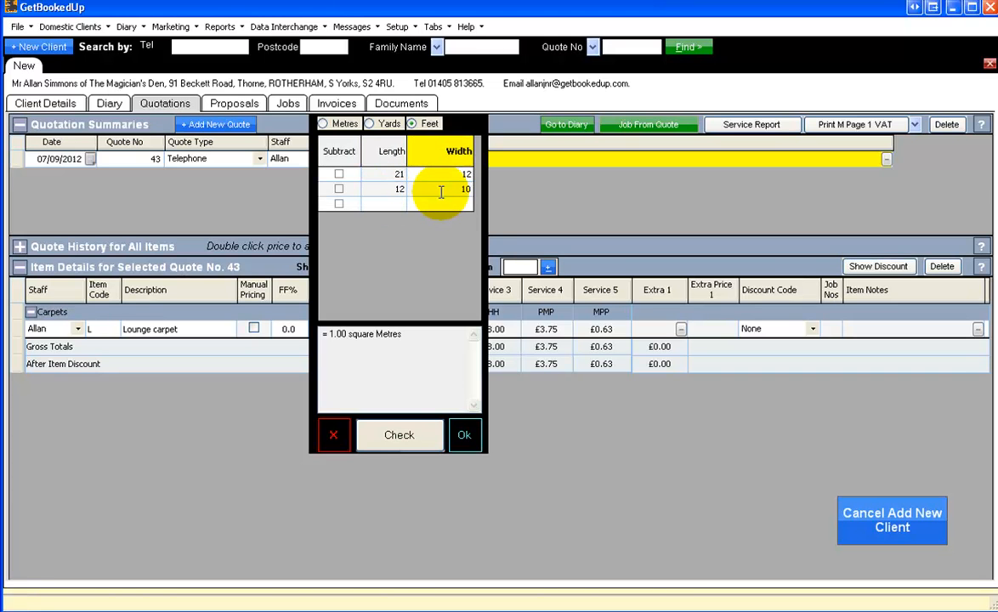
- Enter a third area of length 3 and width 9 as a subtraction, then check the calculation and apply it as the quantity
left_click(398, 204)
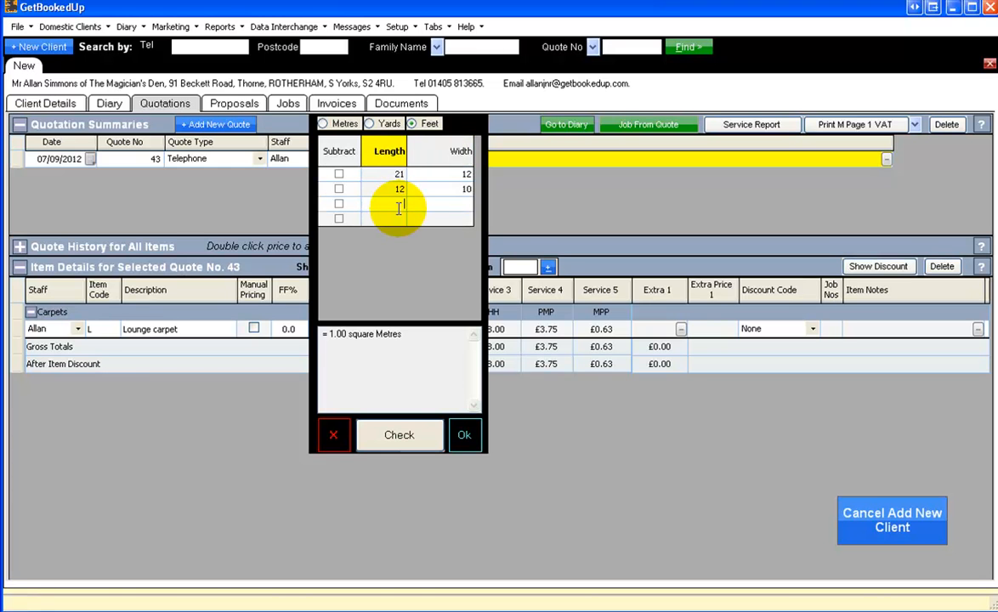
type("3")
left_click(446, 204)
type("9")
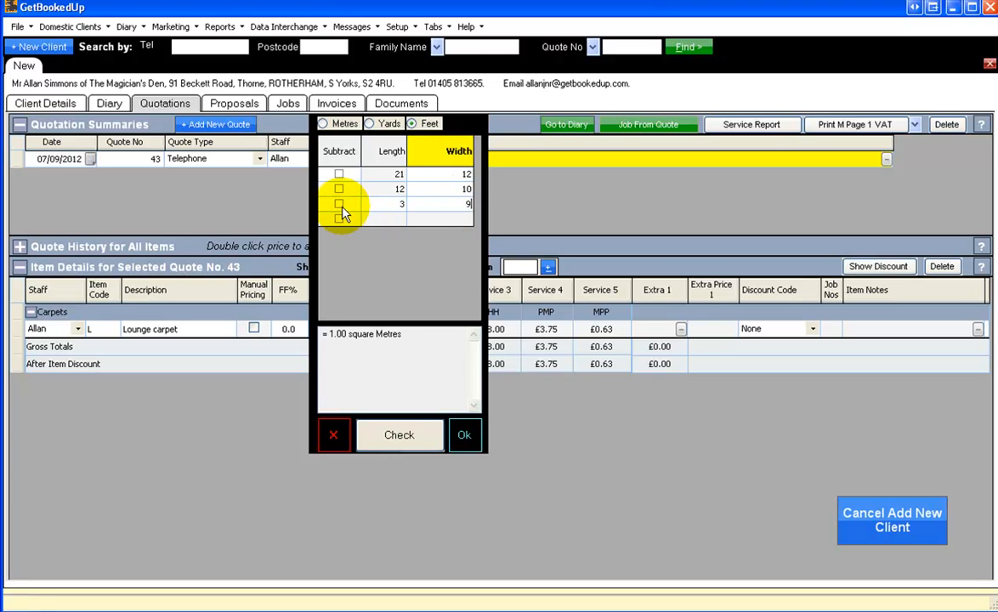
left_click(338, 204)
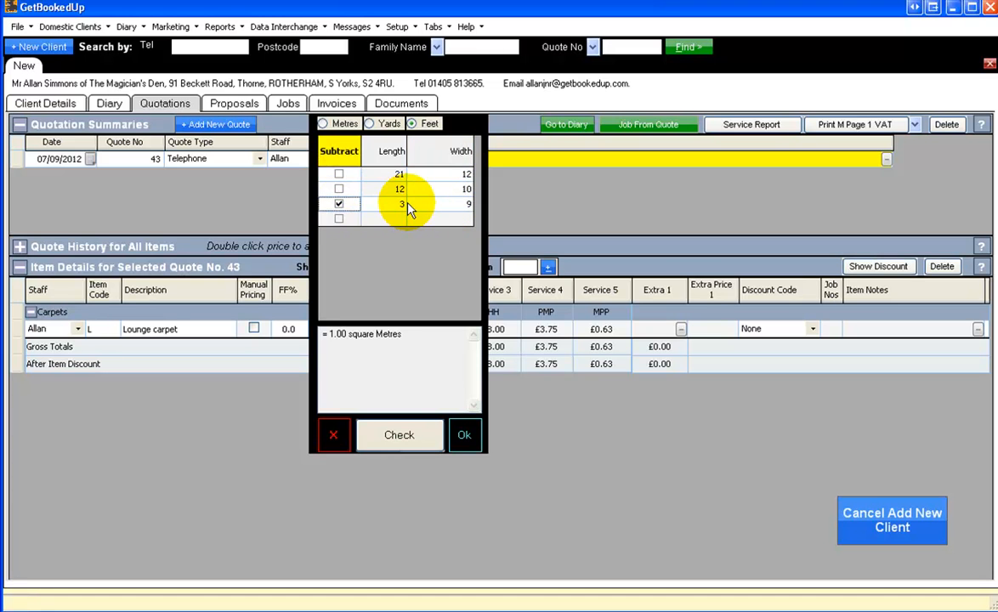
left_click(412, 433)
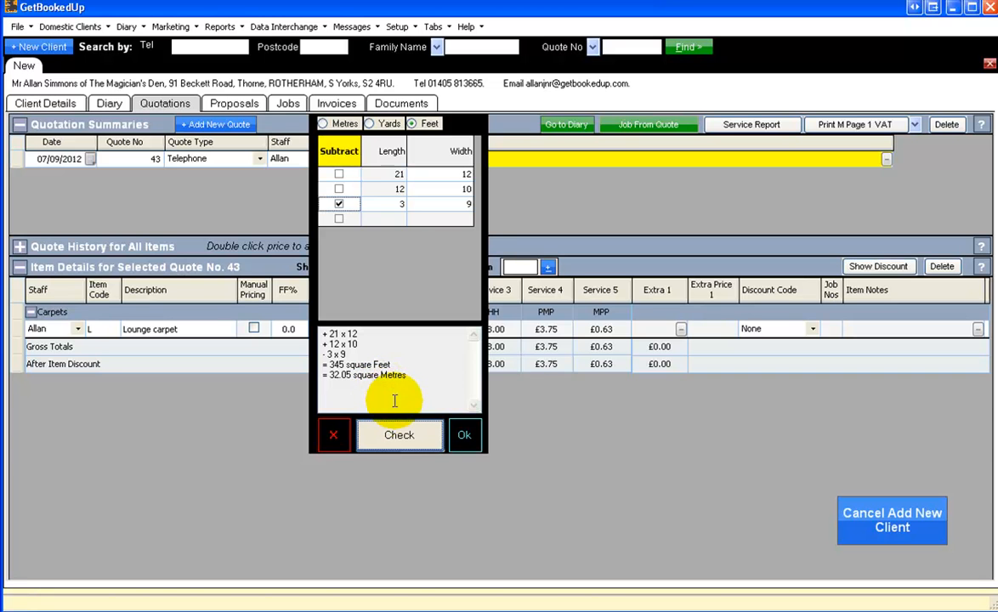
left_click(465, 436)
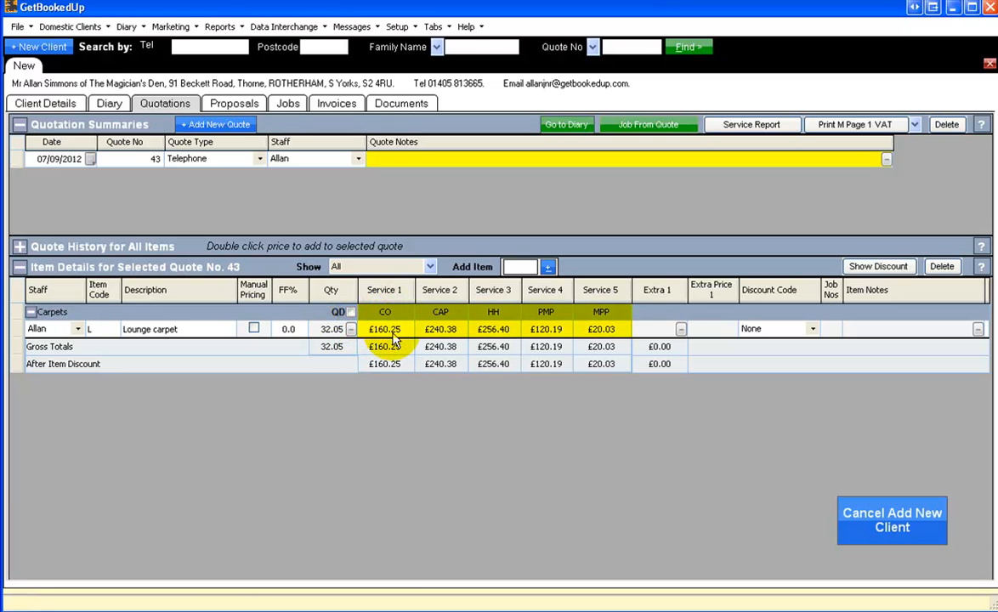
- Examine the Lounge carpet's calculated prices for the CAP, HH, PMP and MPP services
left_click(442, 329)
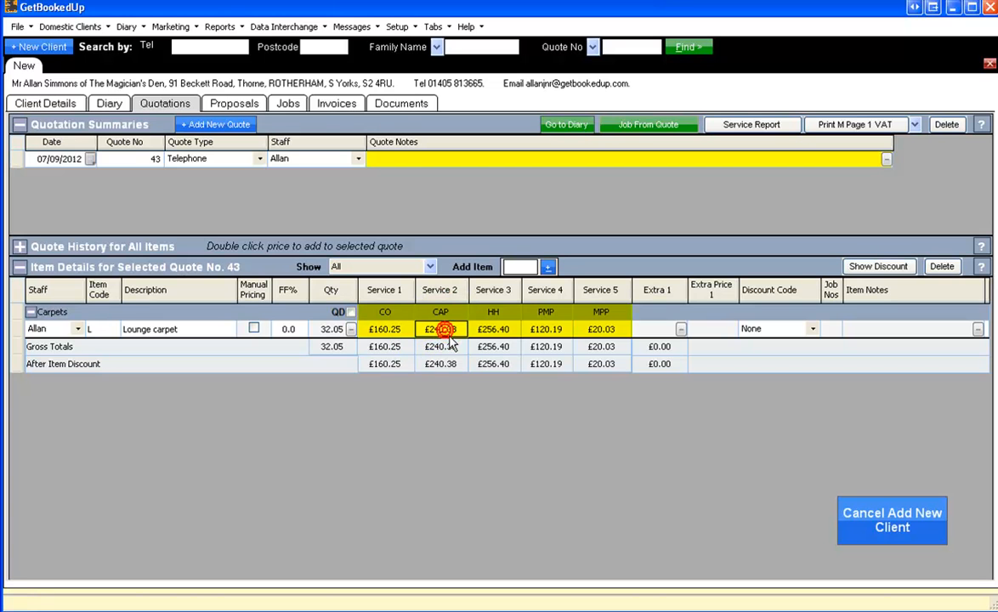
left_click(512, 314)
left_click(508, 329)
left_click(536, 314)
left_click(549, 330)
left_click(585, 314)
left_click(586, 329)
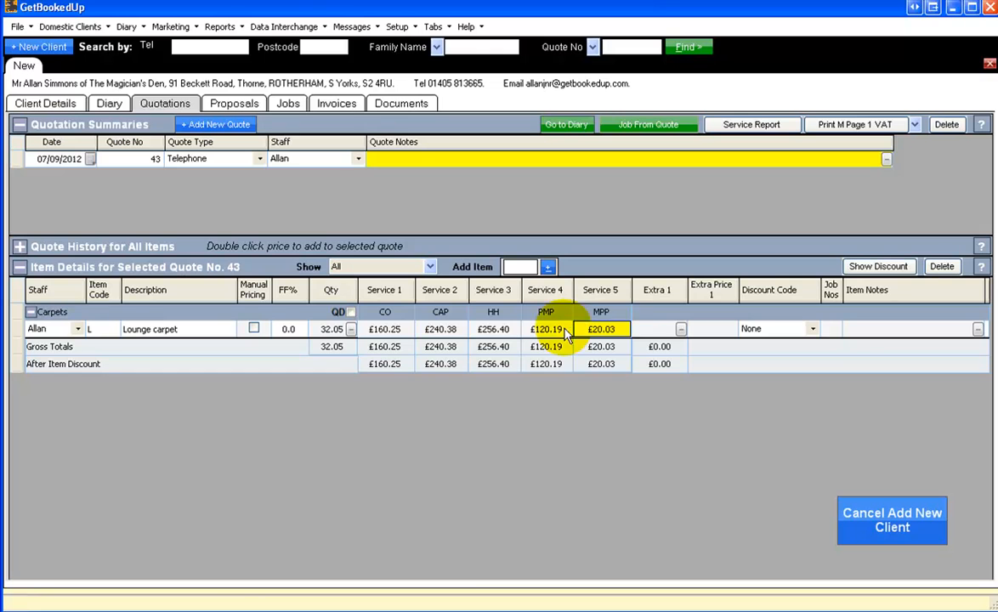
- Override the Lounge carpet's CO service price with £160.00
left_click(398, 331)
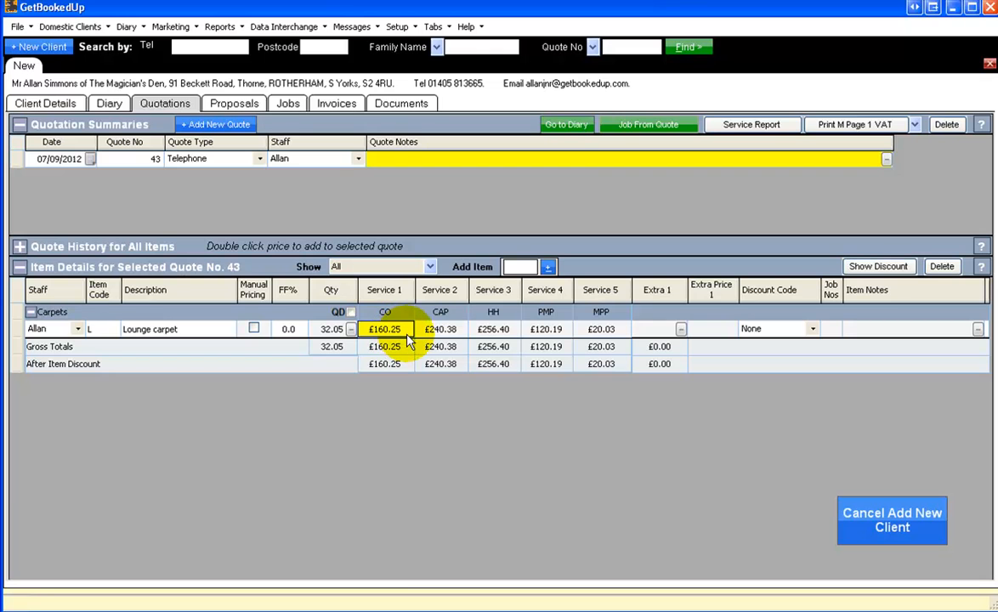
left_click(390, 332)
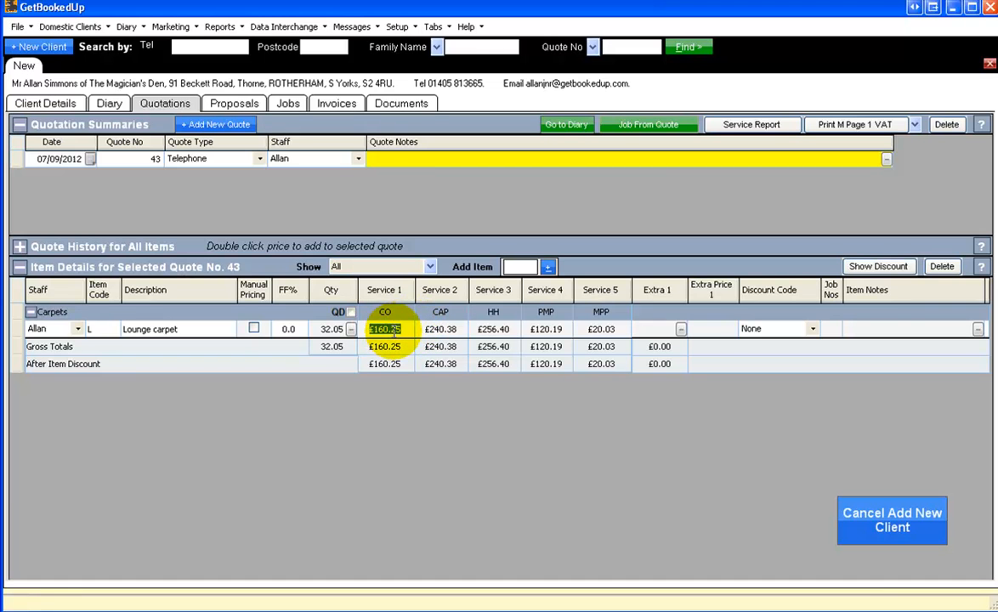
type("160.00")
key("Tab")
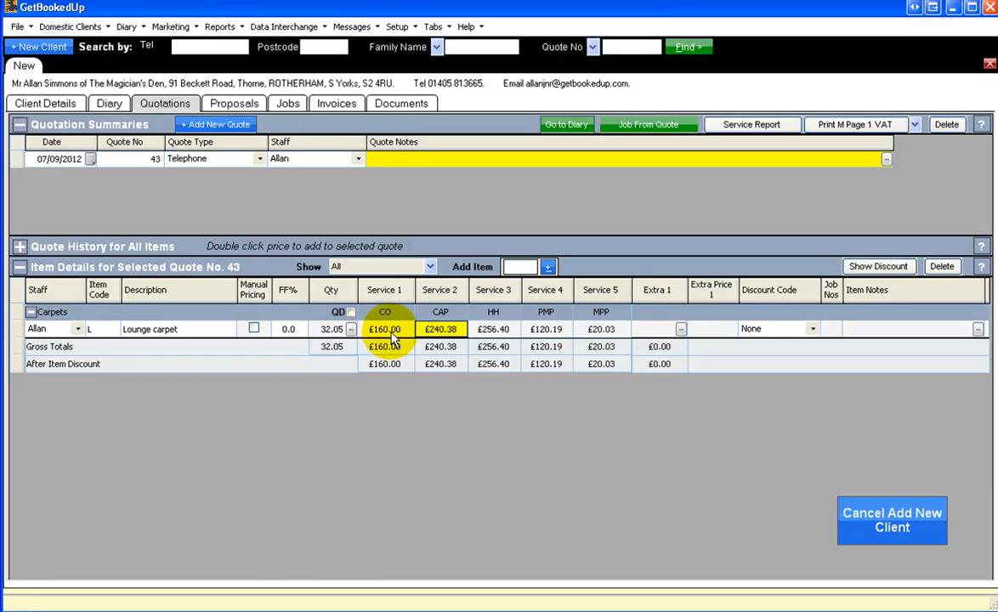
- Set the Lounge carpet's FF% to 10
left_click(290, 331)
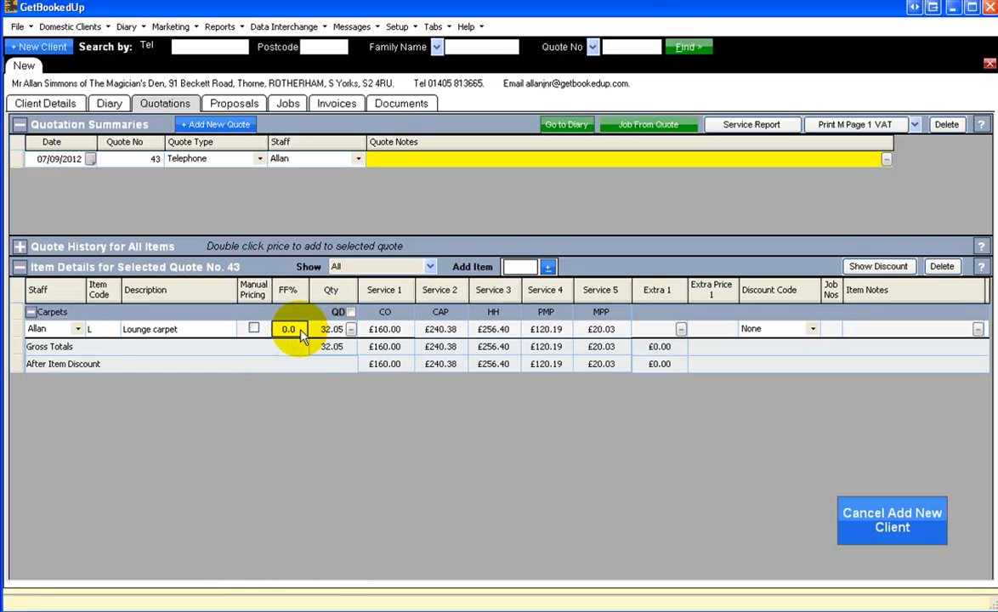
type("10")
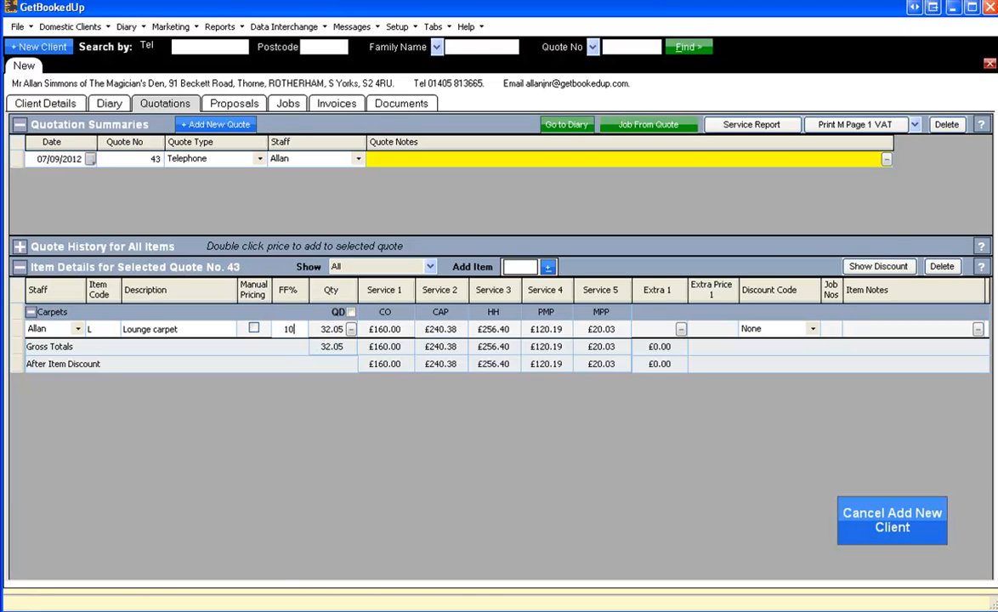
key("Tab")
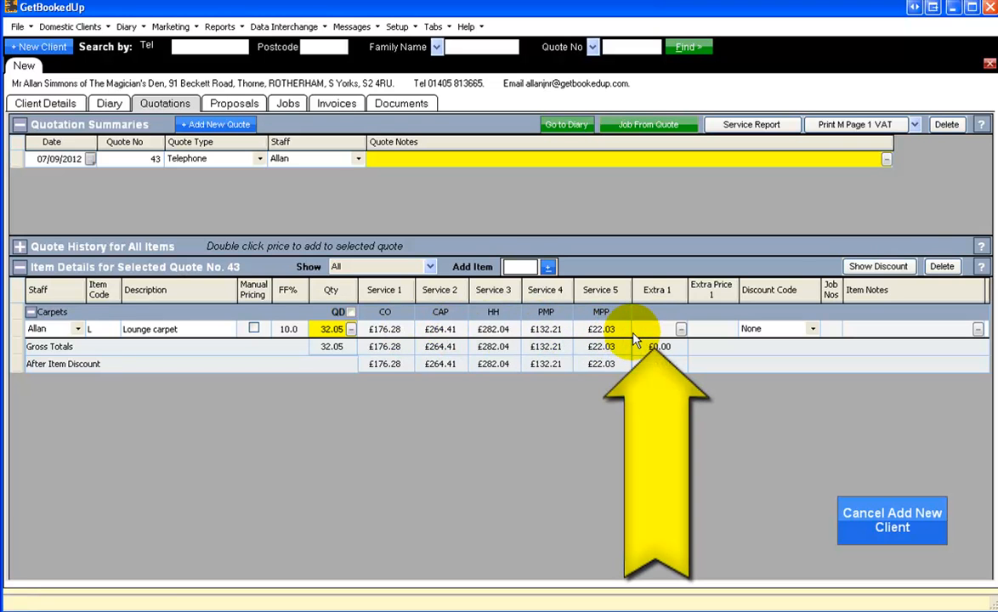
- Add the Anti-allergen Treatment as the Lounge carpet's first extra and price it at £30.00
left_click(682, 330)
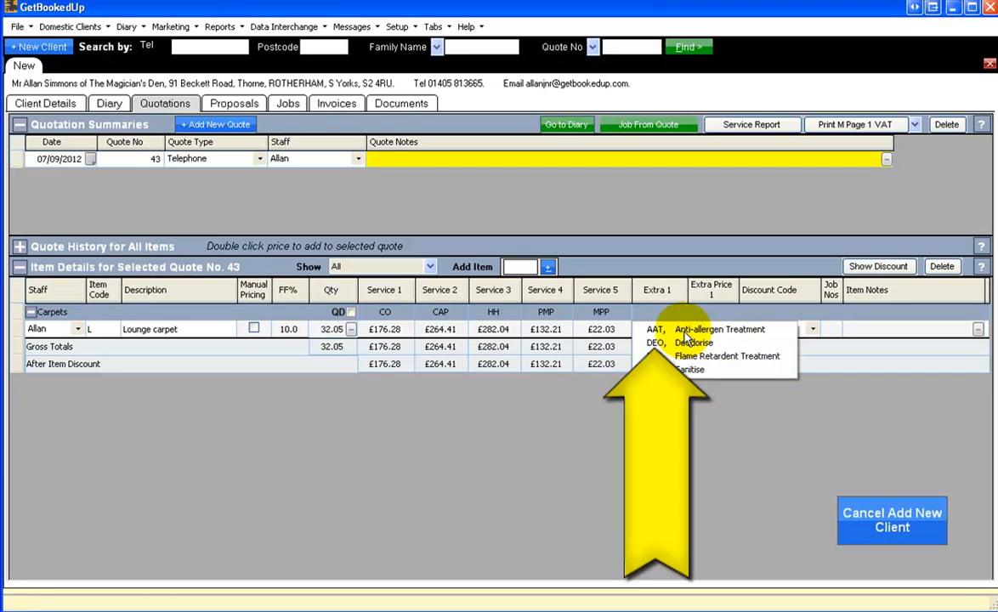
left_click(683, 330)
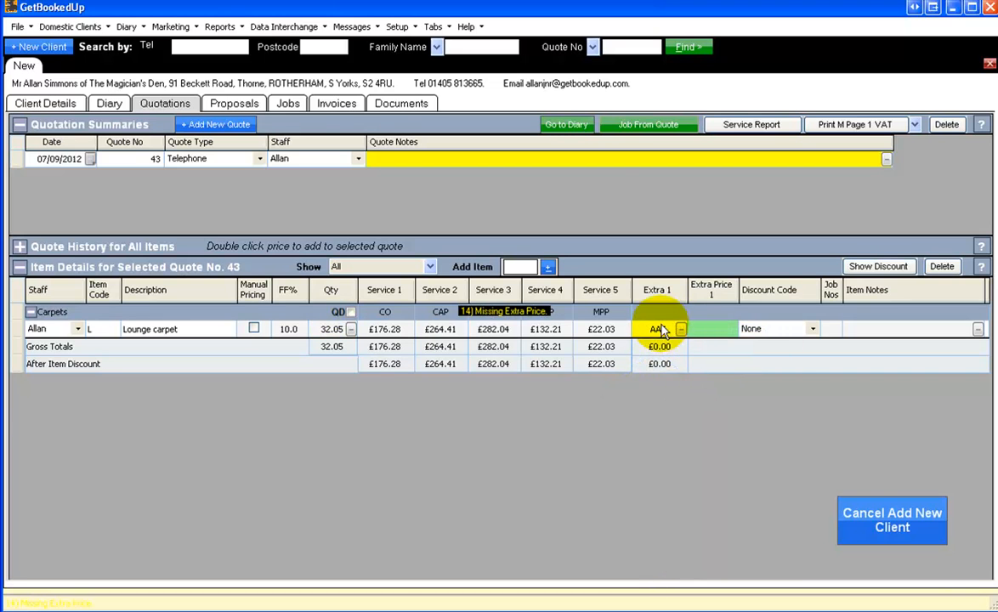
left_click(707, 336)
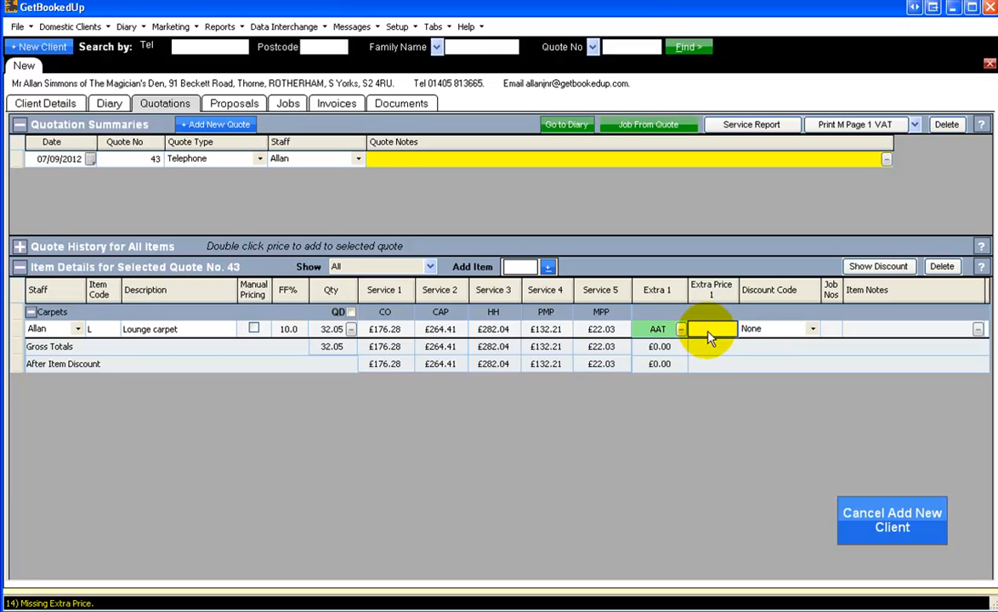
type("30.0")
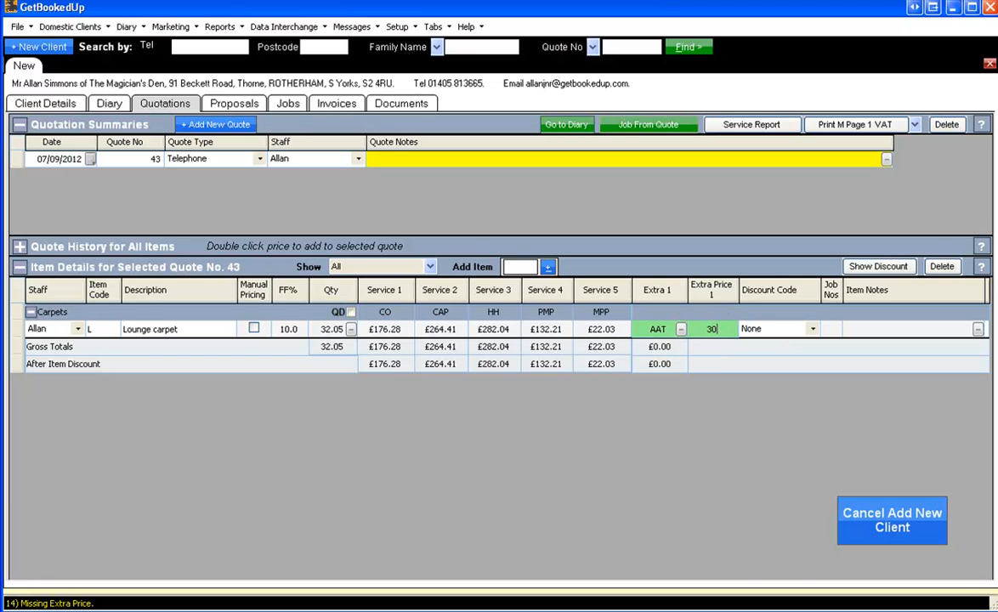
key("Tab")
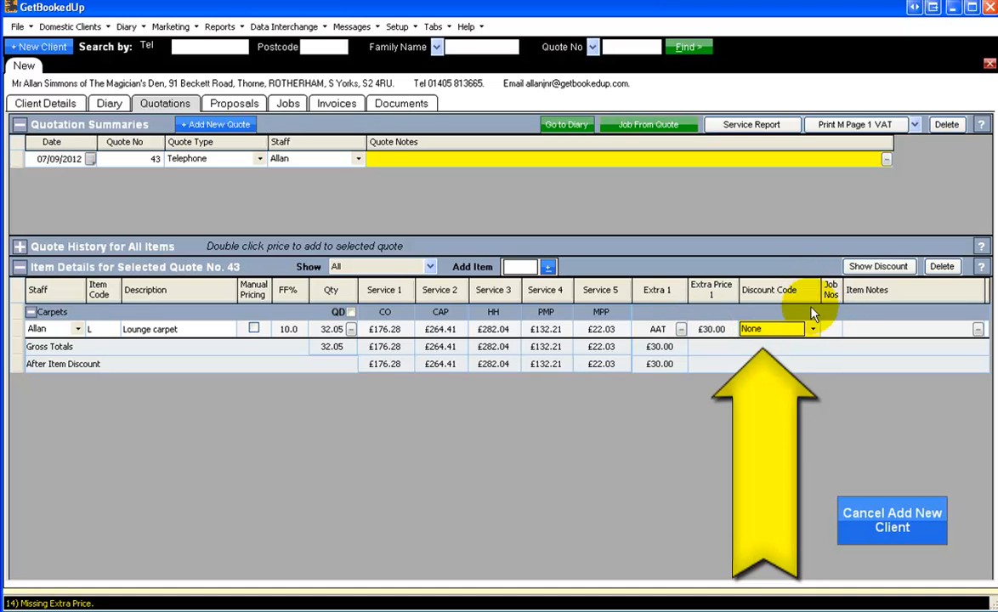
- Apply the 0/20/20 discount code to the Lounge carpet
left_click(813, 330)
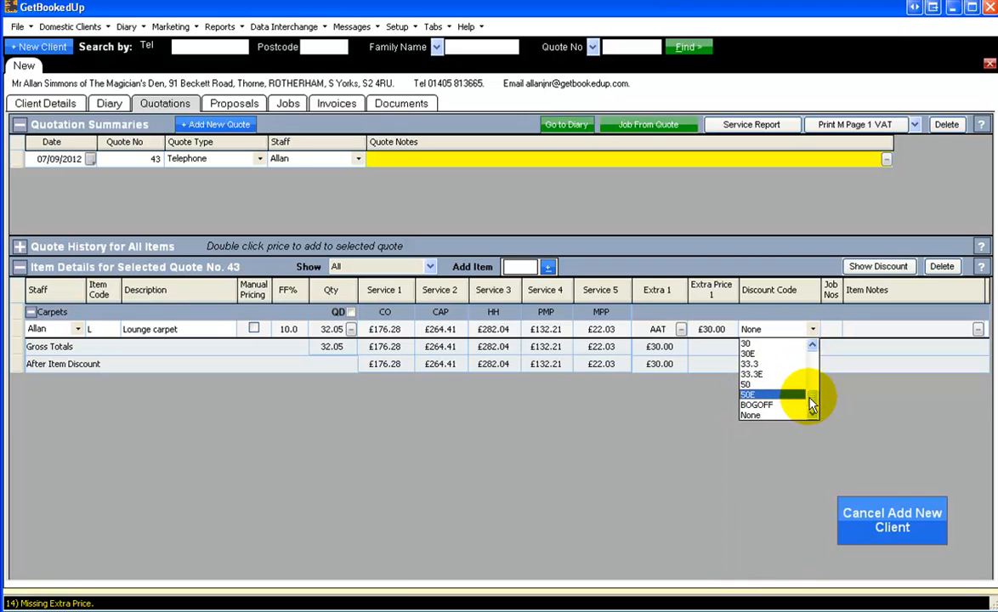
left_click_drag(817, 404, 827, 366)
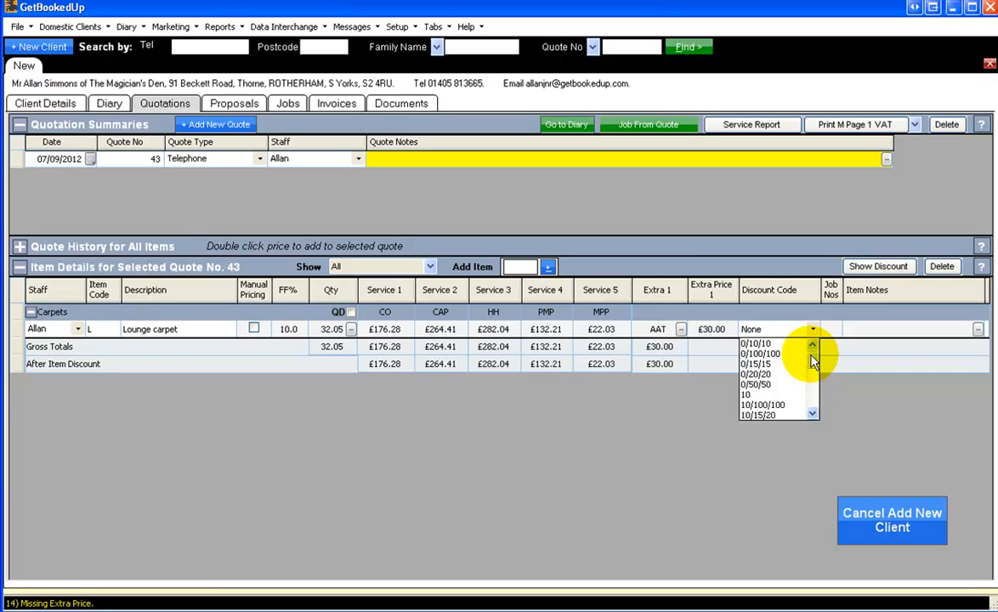
left_click(767, 375)
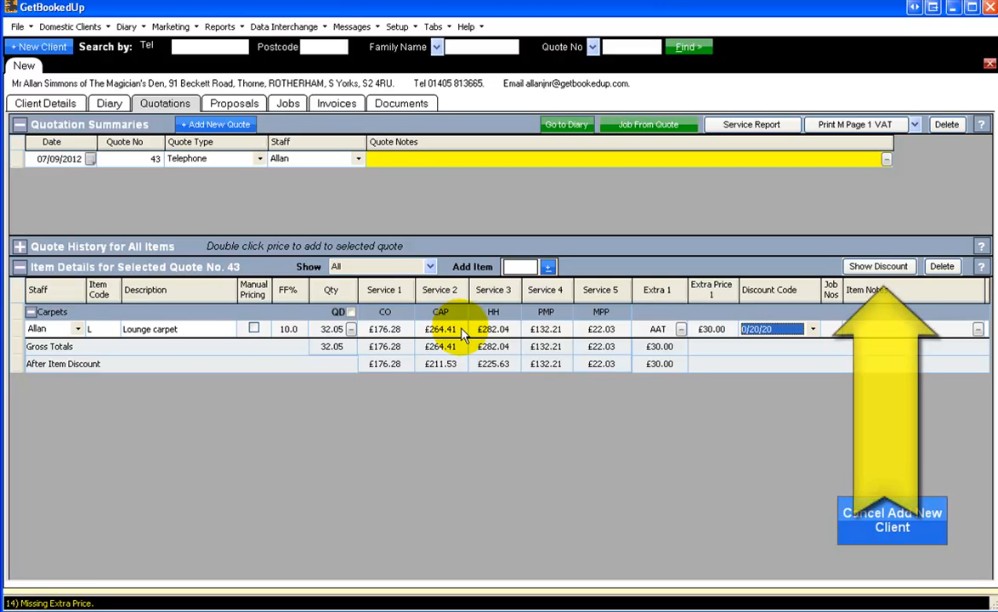
- Examine the discount breakdown of the Lounge carpet's service prices, then hide it again
left_click(868, 268)
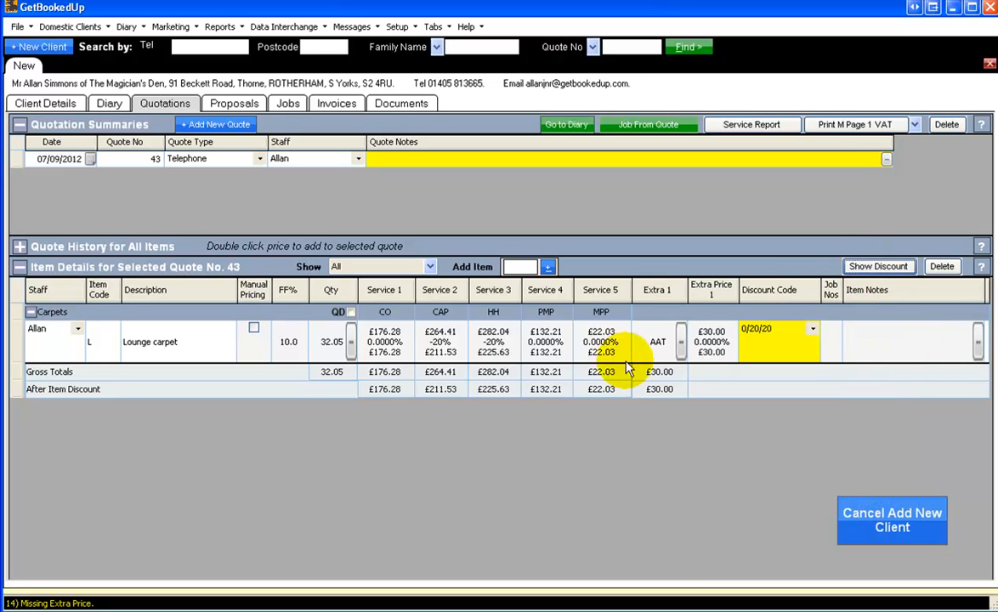
left_click(17, 332)
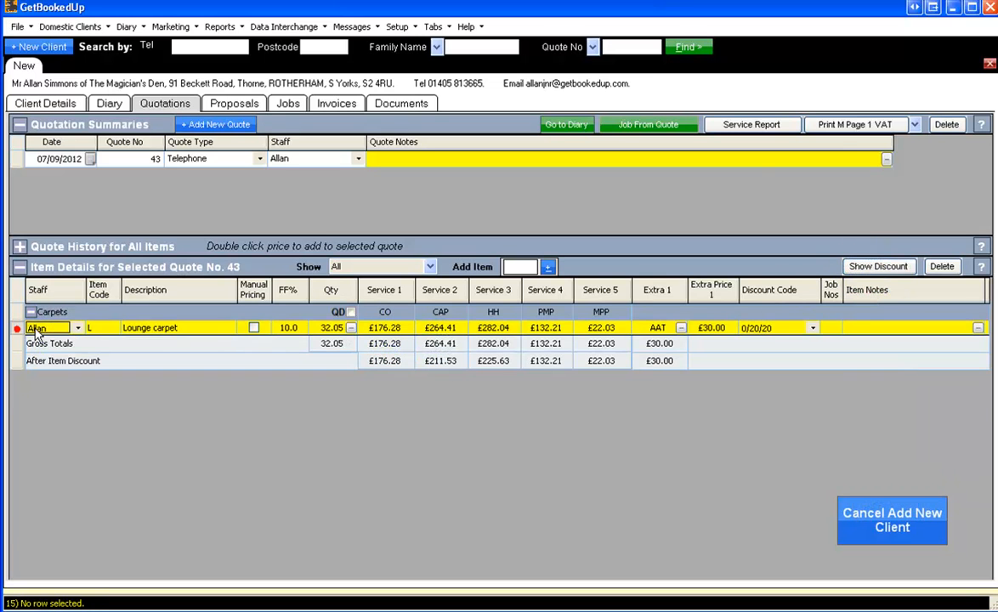
left_click(872, 270)
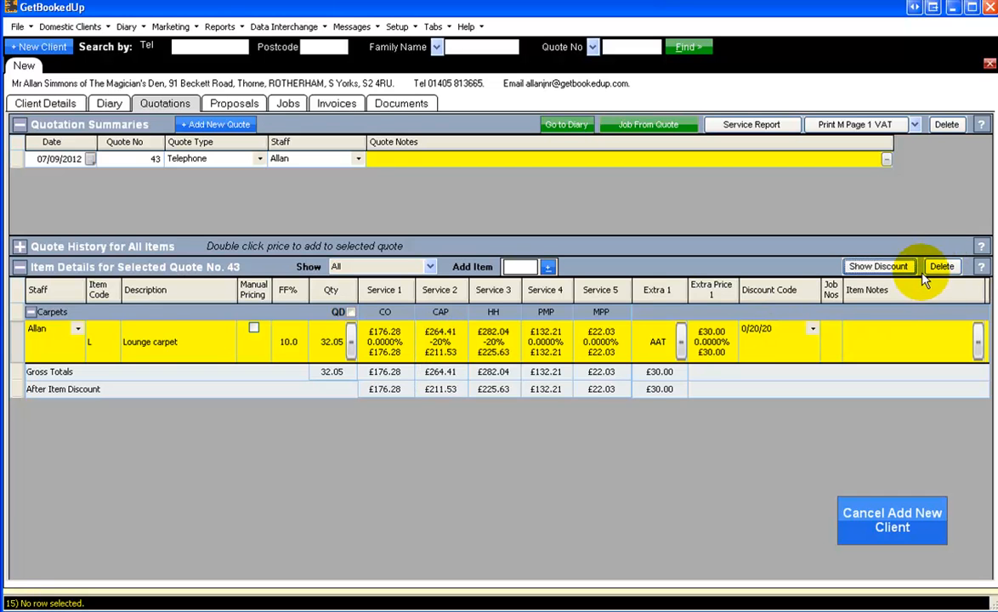
left_click(885, 267)
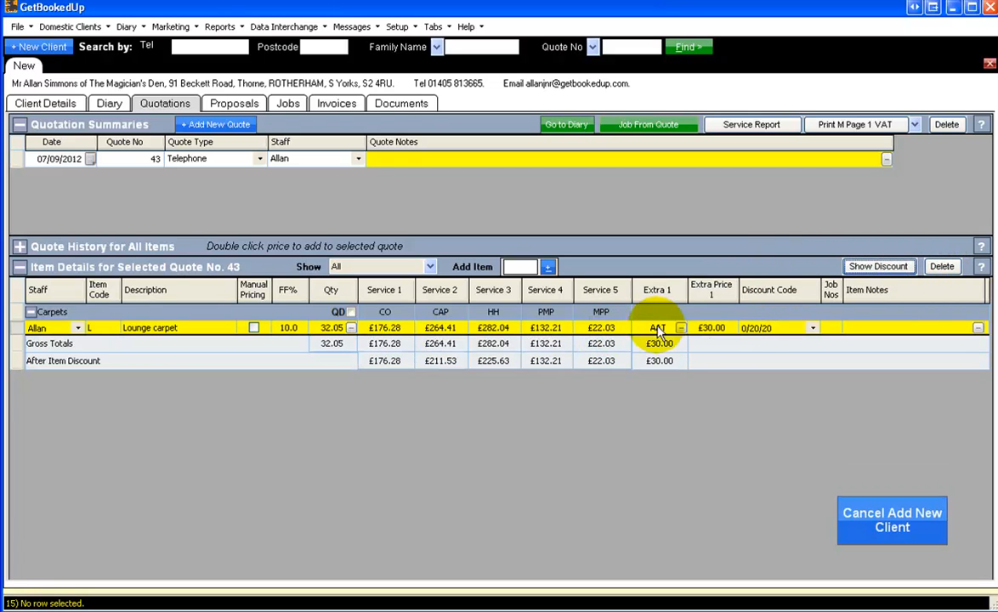
left_click(814, 330)
left_click(814, 331)
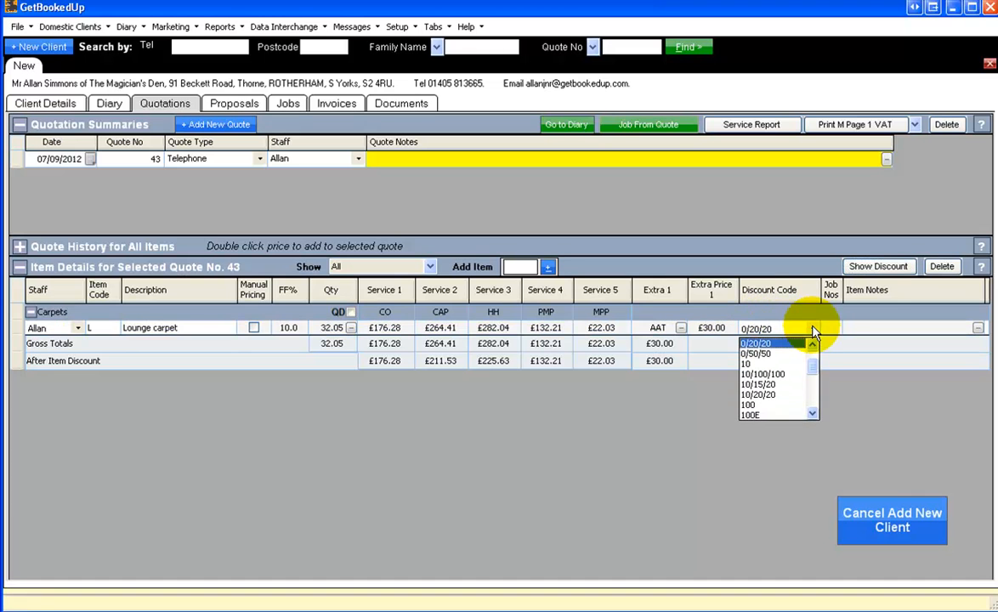
left_click(814, 331)
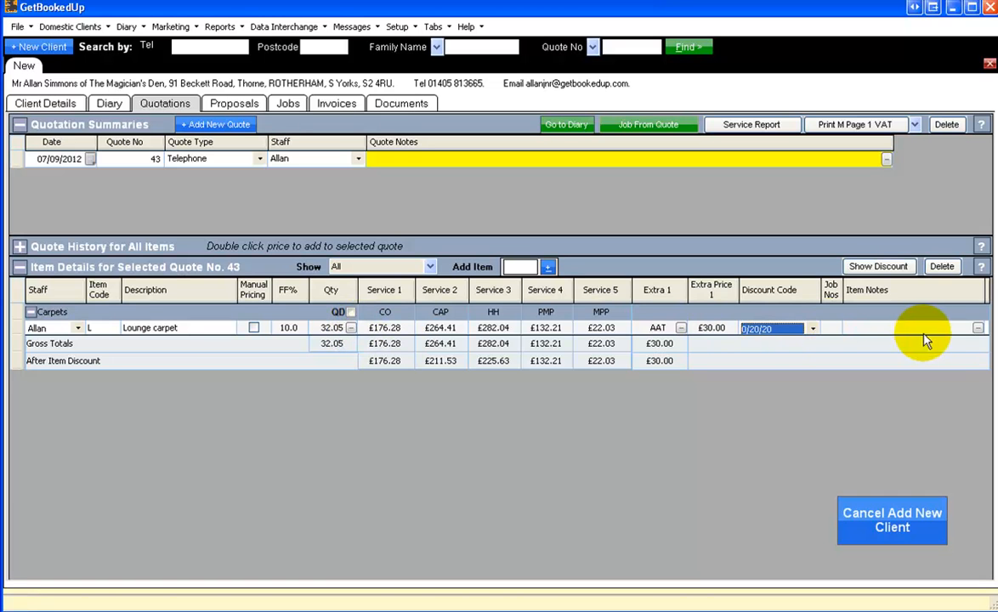
- Add the item note "Split seam by doorway." to the Lounge carpet
left_click(979, 328)
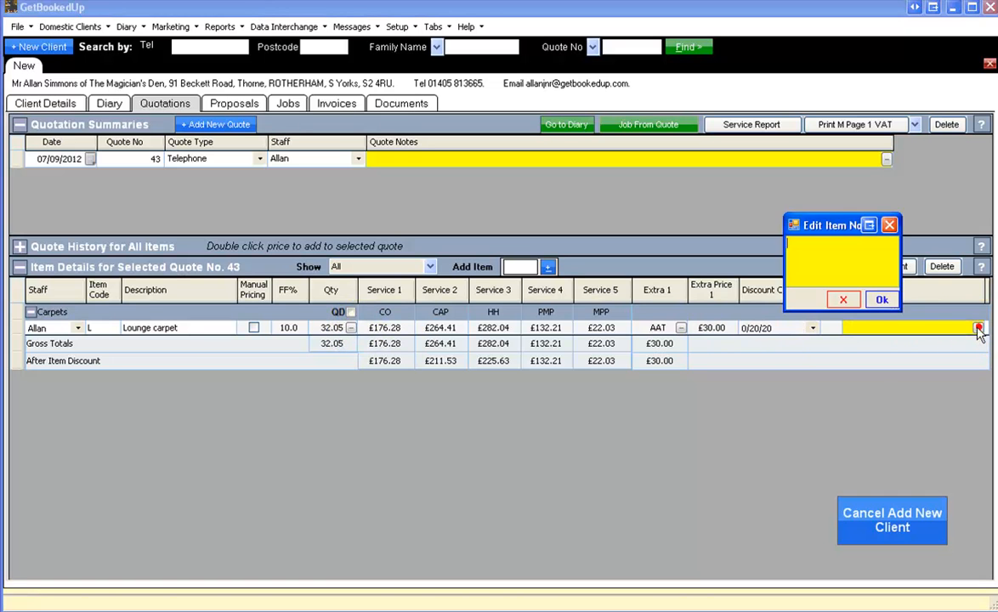
type("Split seam by doorway.")
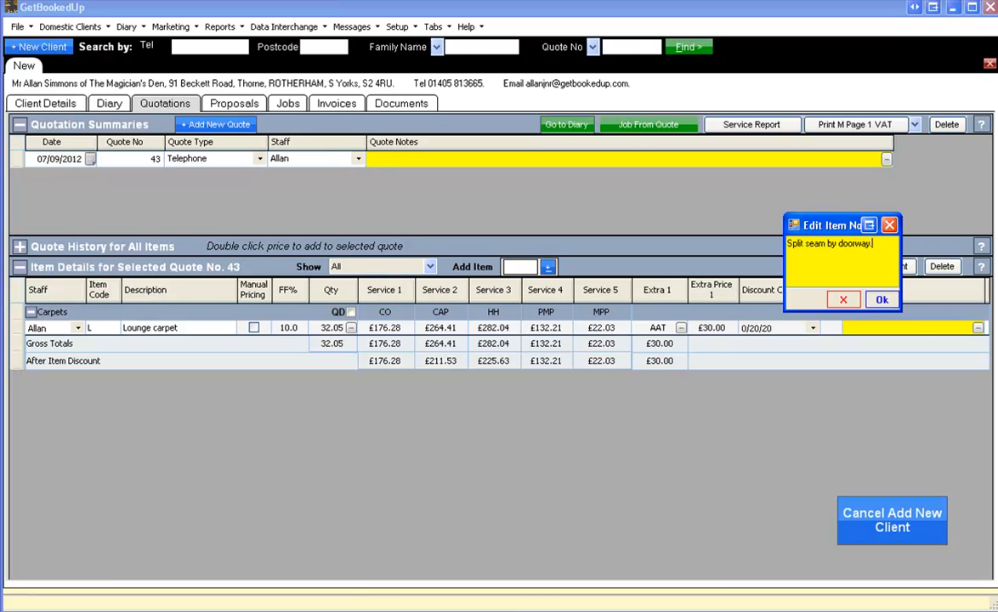
left_click(882, 300)
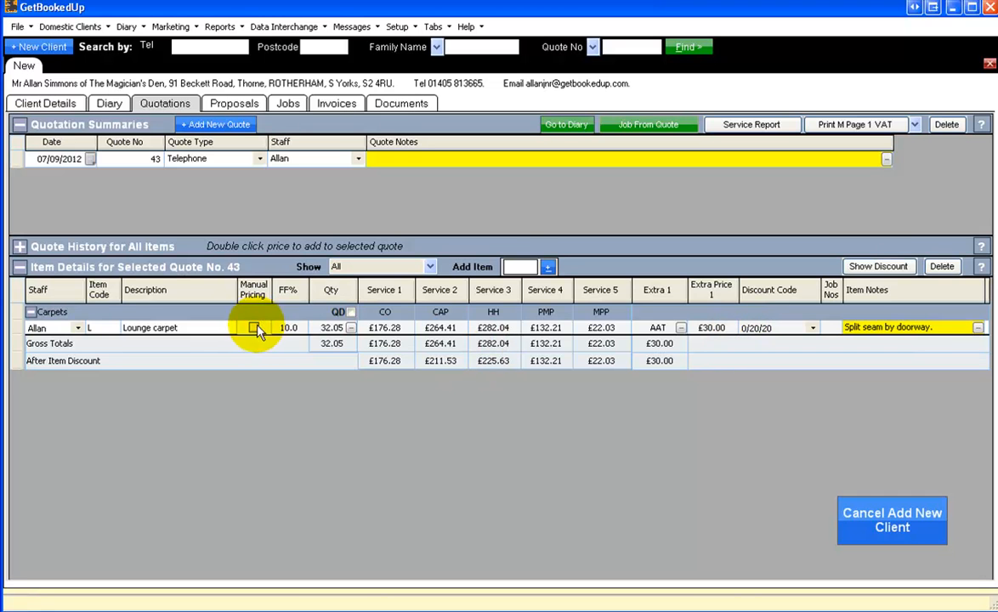
- Add the Bedroom 1 carpet to the quote with item code B1 and turn on manual pricing for it
left_click(520, 267)
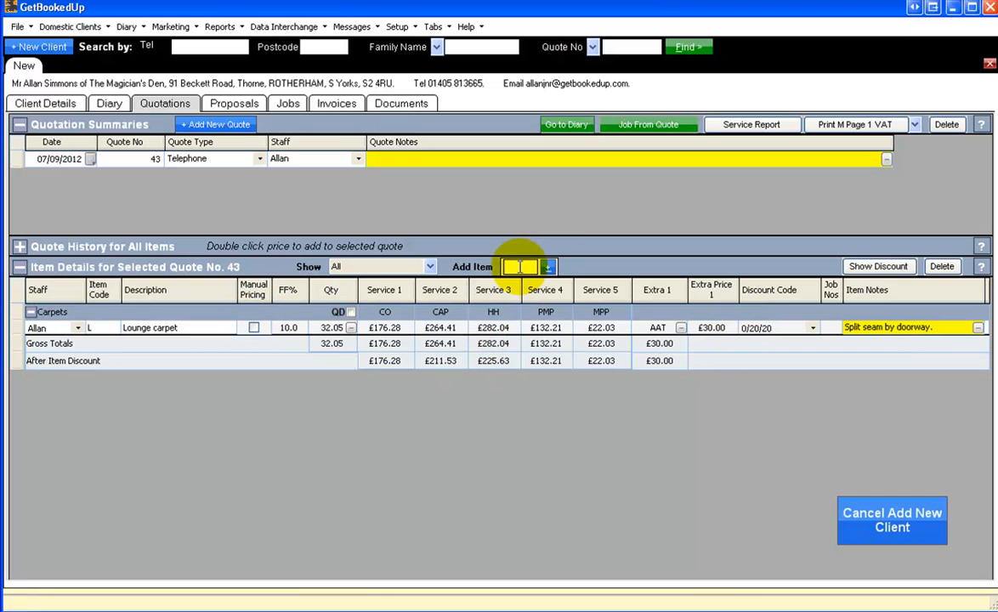
type("B1")
key("Return")
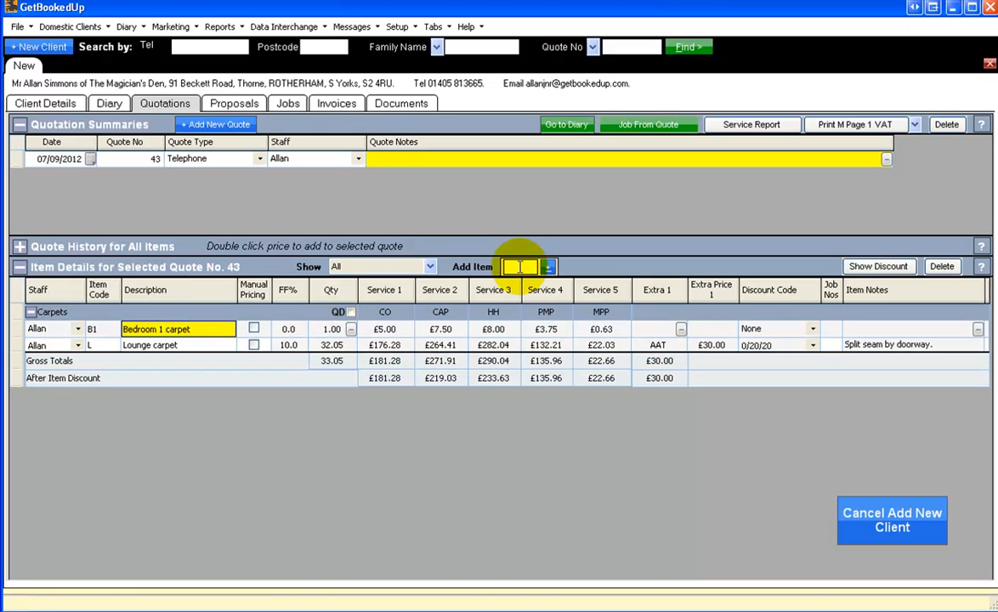
key("Tab")
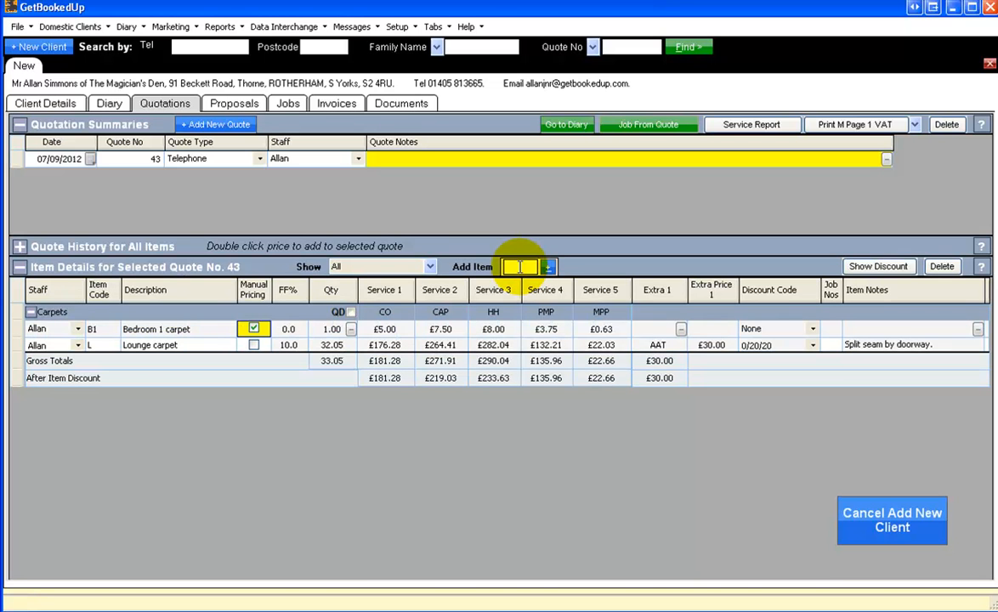
key("Tab")
key("Tab")
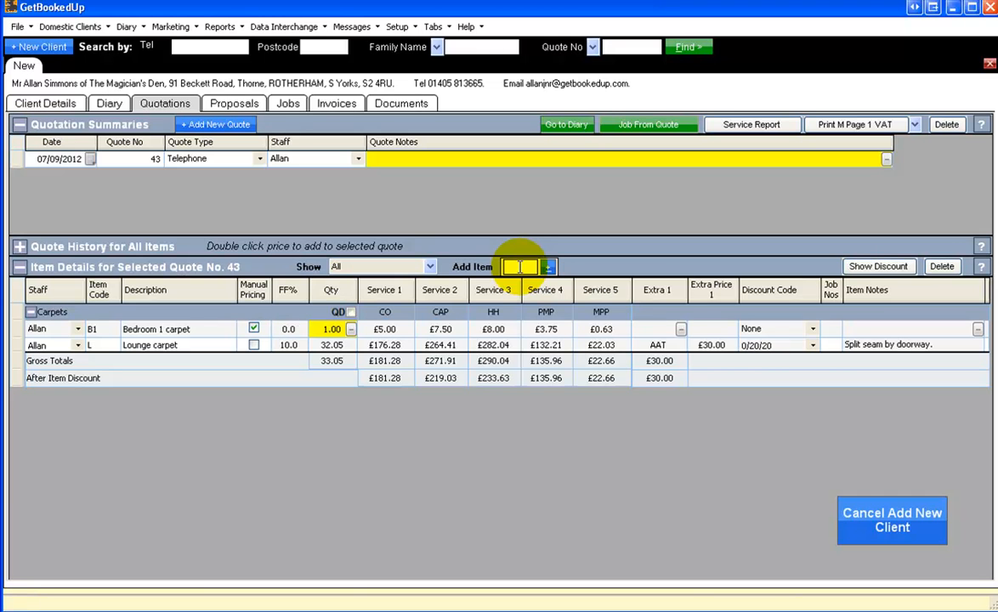
- Calculate the Bedroom 1 carpet's quantity from an area 15 feet long and 13 feet wide, then check and apply it
left_click(351, 332)
left_click(413, 125)
left_click(379, 174)
left_click(379, 173)
type("15")
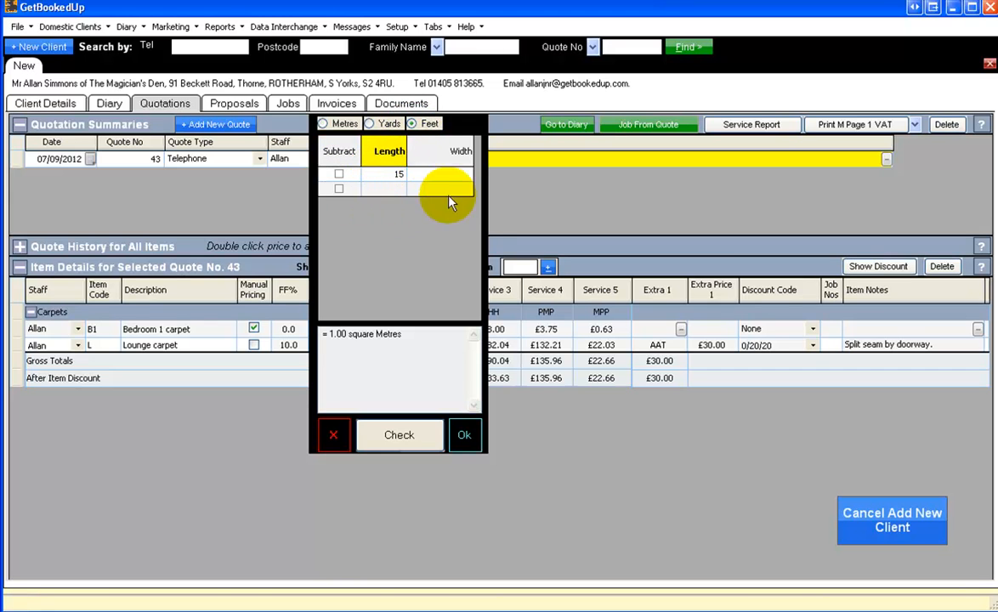
left_click(450, 174)
type("13")
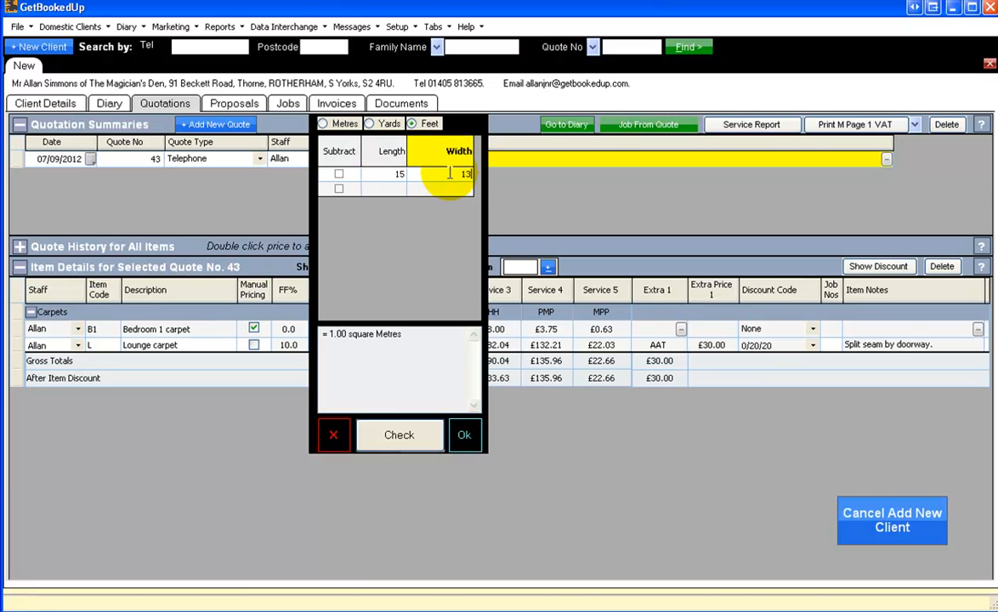
key("Tab")
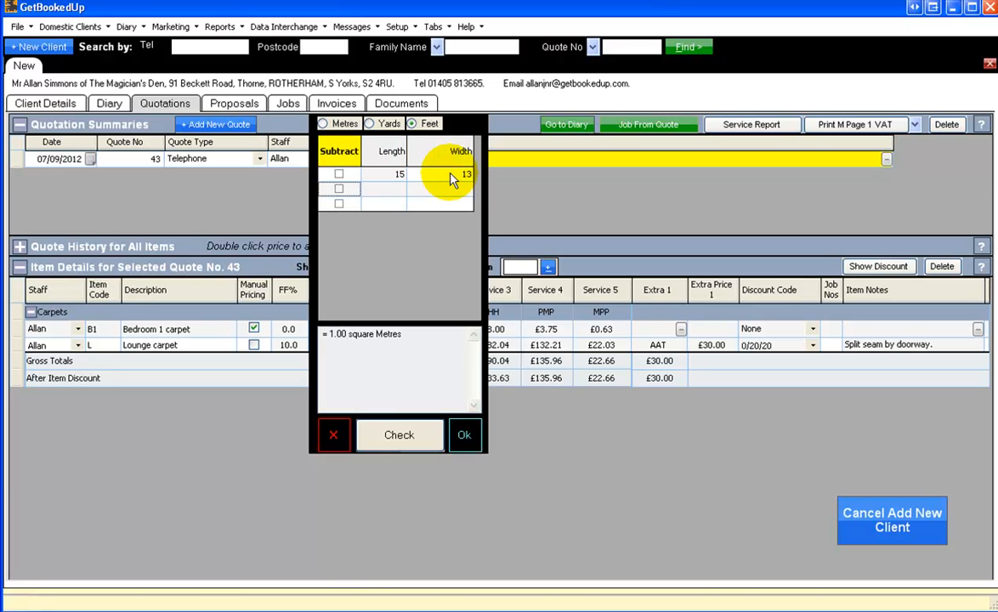
left_click(407, 443)
left_click(464, 437)
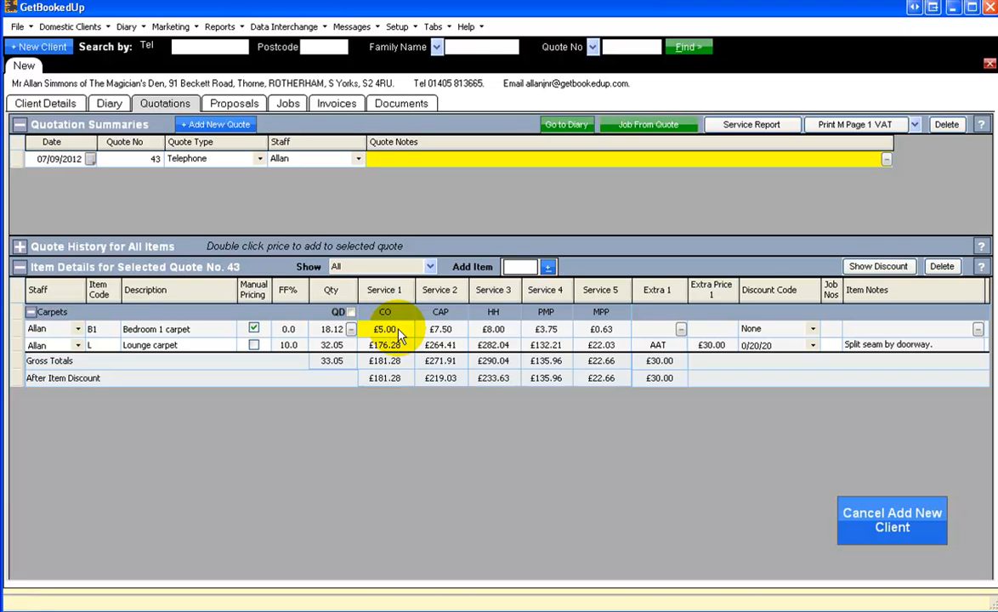
- Manually price the Bedroom 1 carpet at £100.00 for CO, £150.00 for CAP and £160.00 for HH
left_click(400, 335)
type("100")
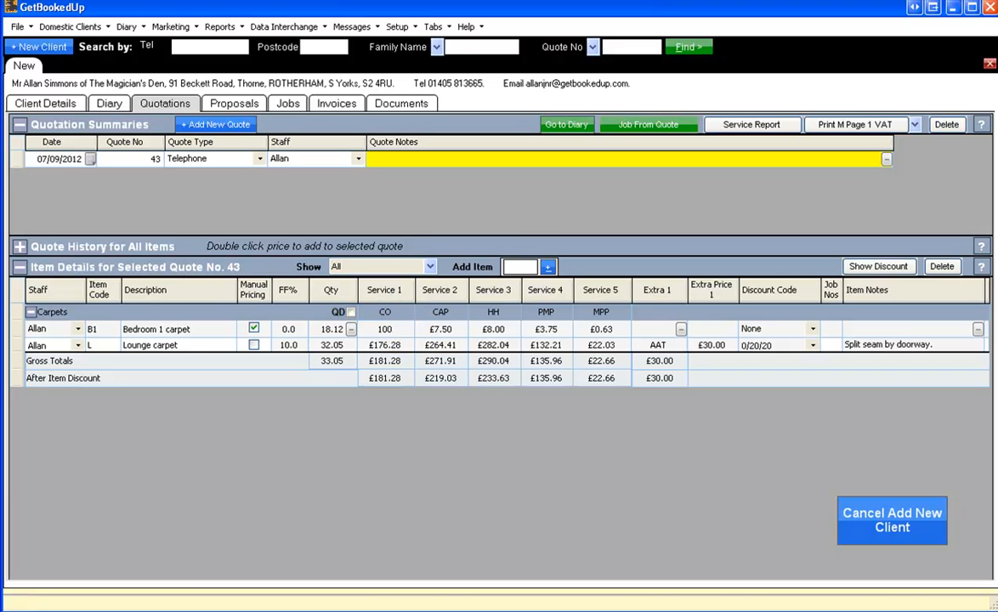
key("Tab")
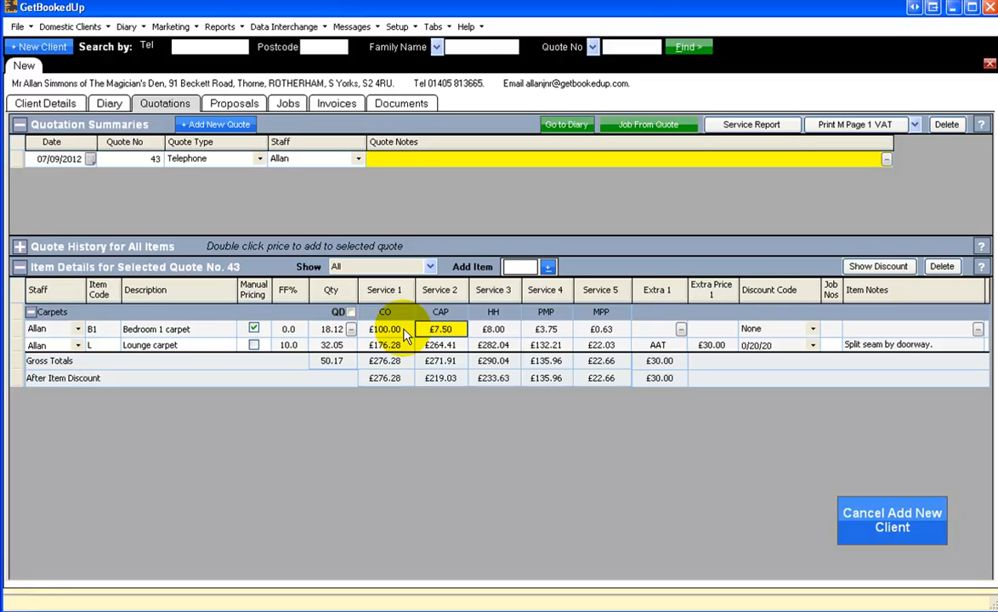
type("150")
key("Tab")
type("16")
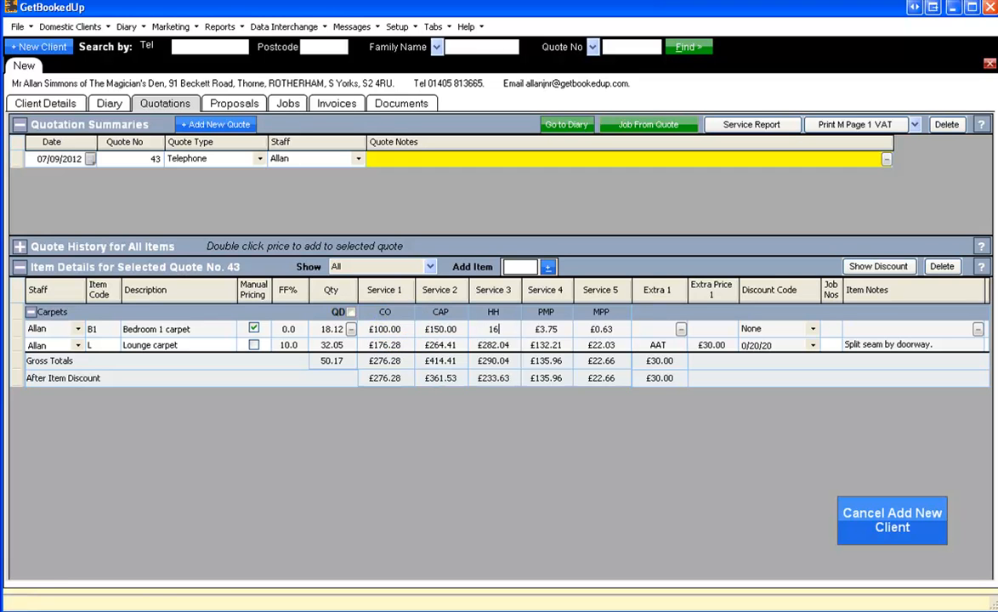
type("0")
key("Tab")
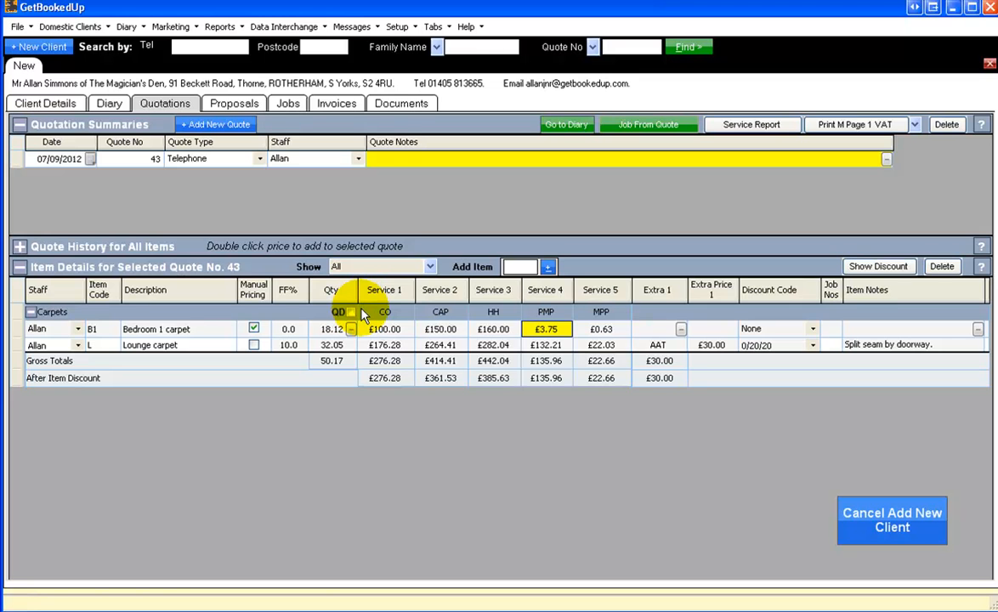
- Remove manual pricing from the Bedroom 1 carpet, accepting the price recalculation, and override its CO service price with £100.00
left_click(253, 329)
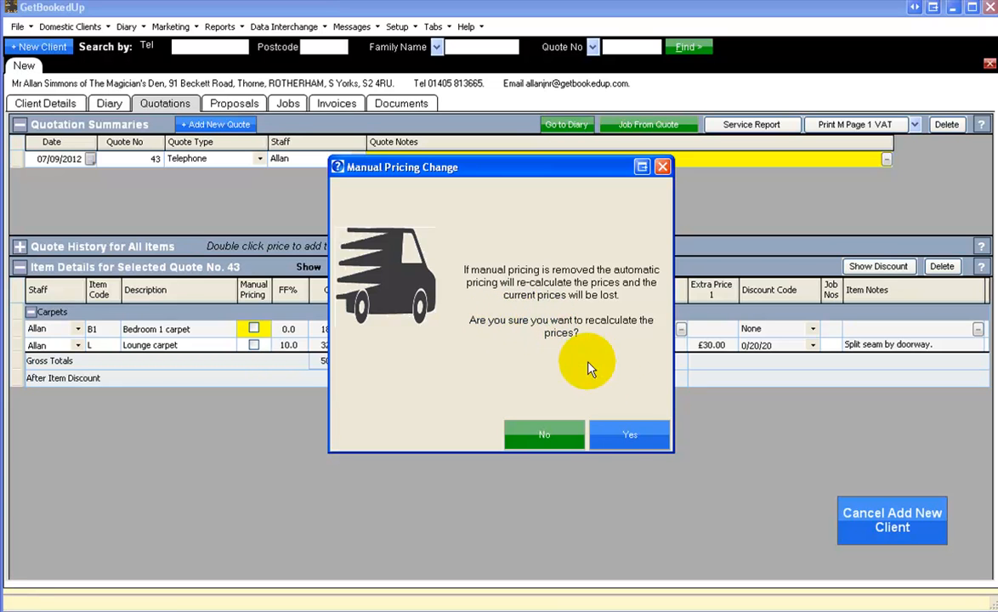
left_click(629, 435)
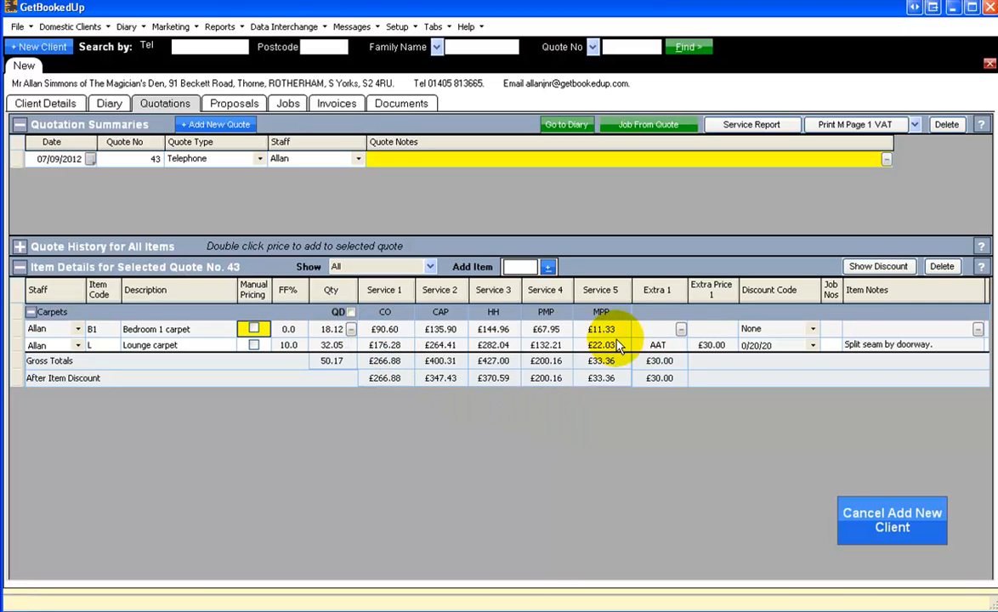
left_click(390, 332)
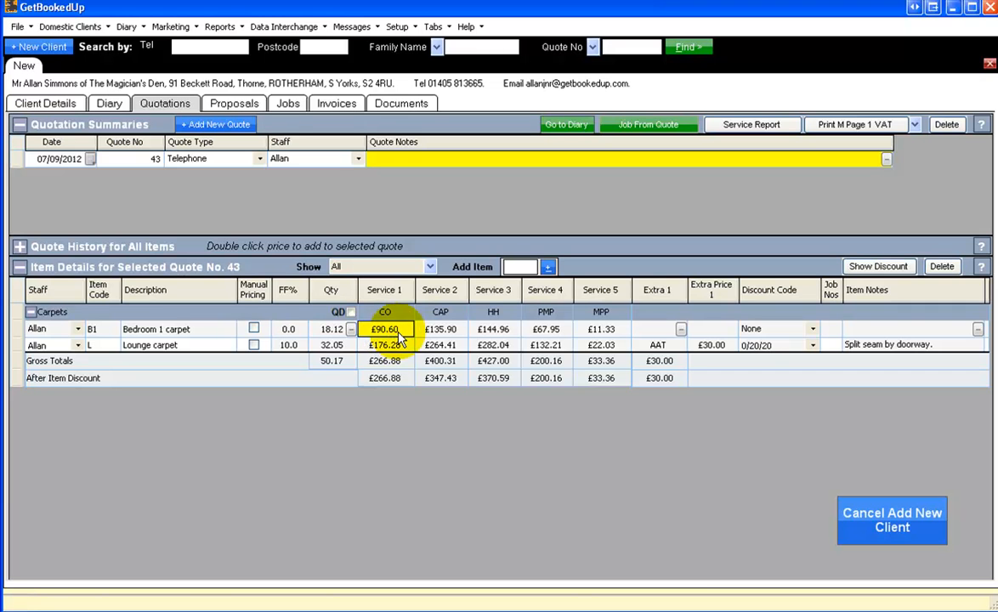
double_click(409, 330)
type("100")
key("Tab")
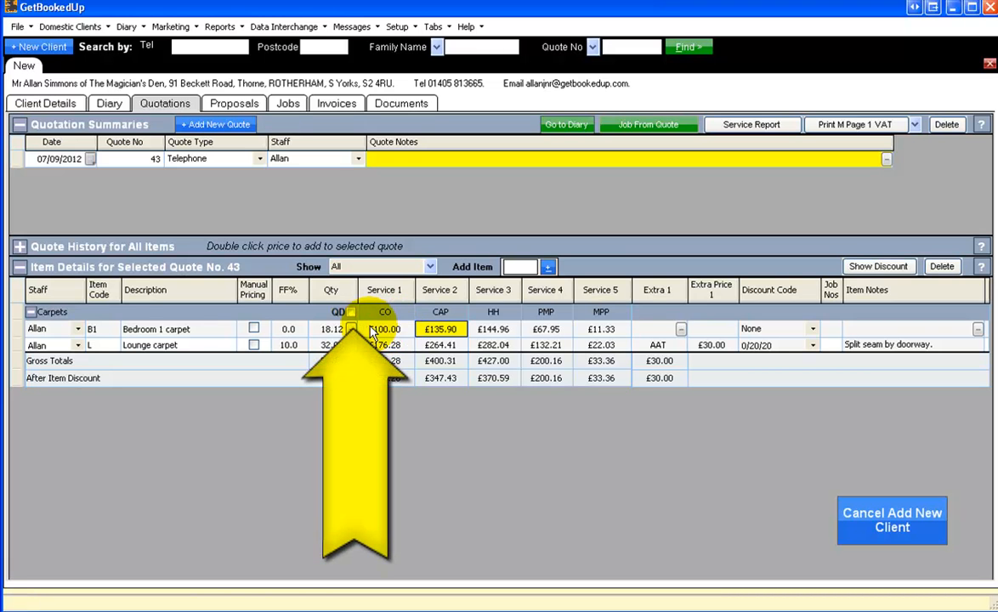
- Check the quantity discount thresholds for the Carpets group and apply the quantity discount to it
mouse_move(354, 320)
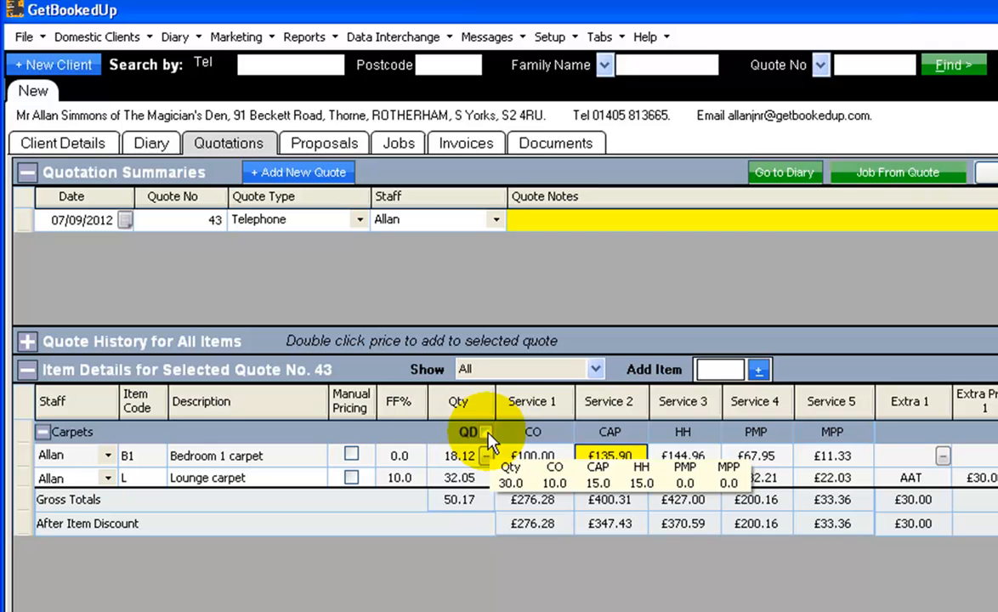
left_click(486, 433)
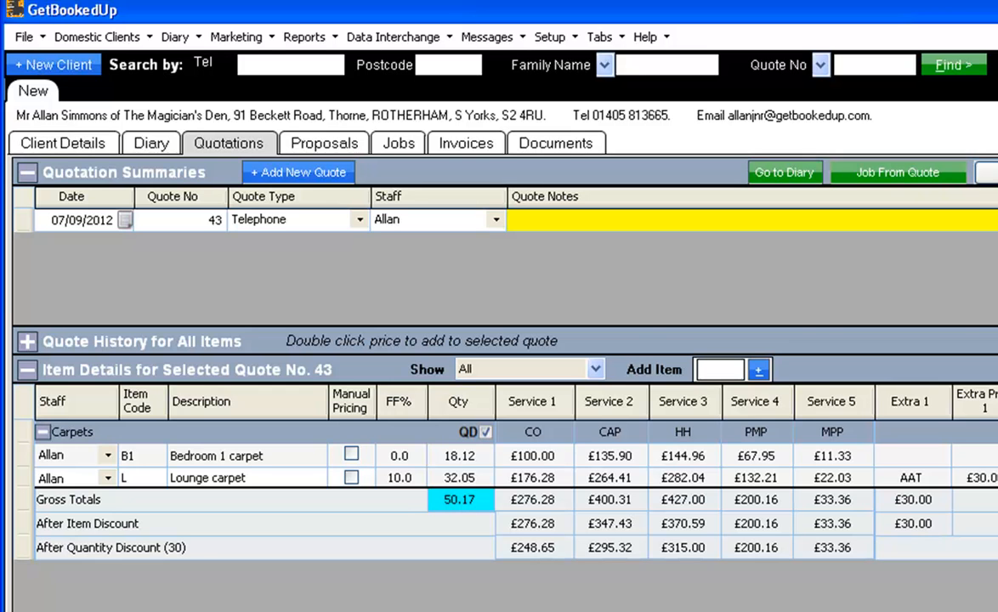
- Remove the quantity discount from the Carpets group and add the Bedroom 1 carpet to the quote again from the quote history
left_click(487, 433)
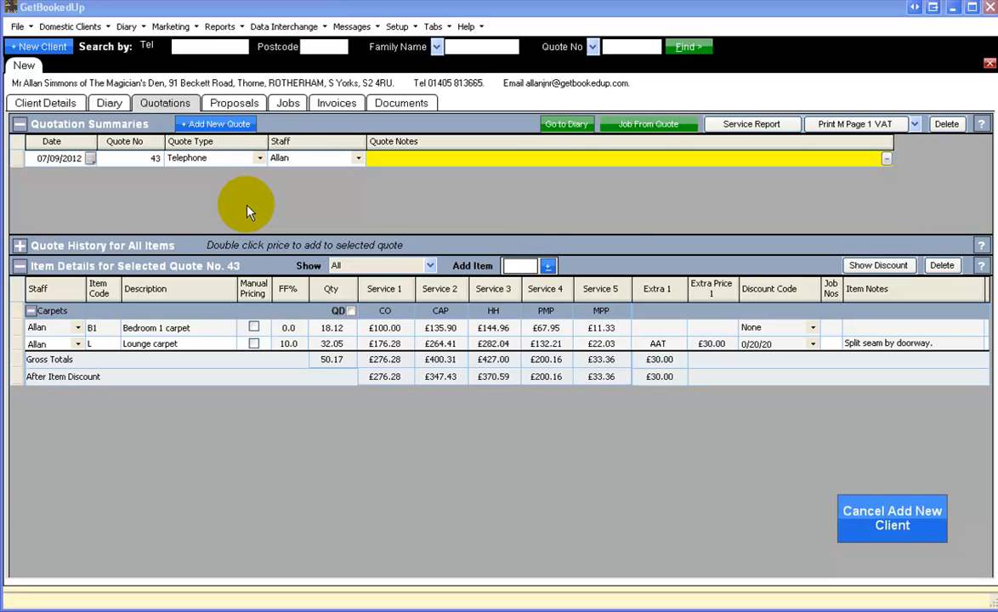
left_click(25, 246)
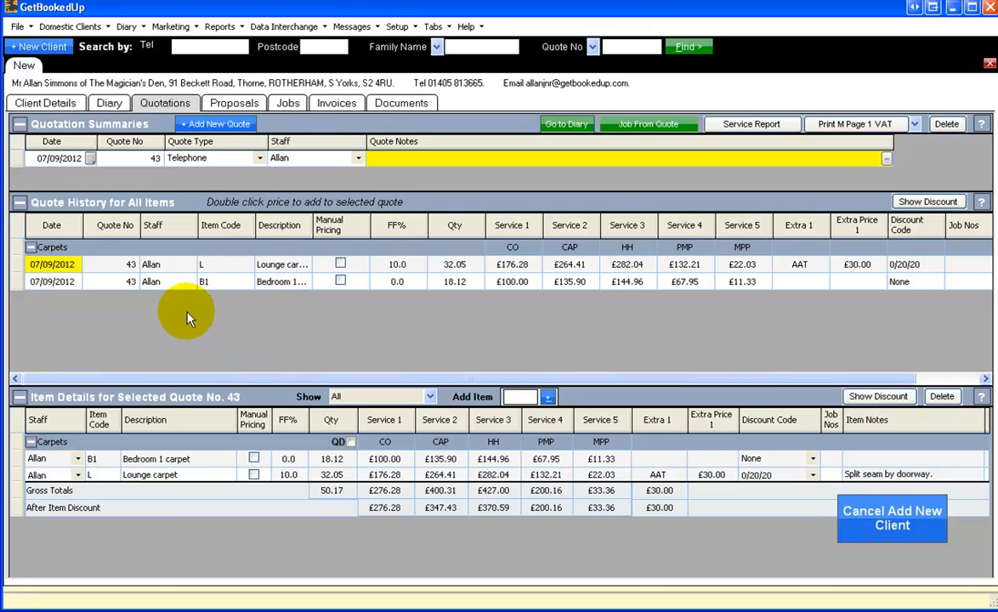
double_click(274, 284)
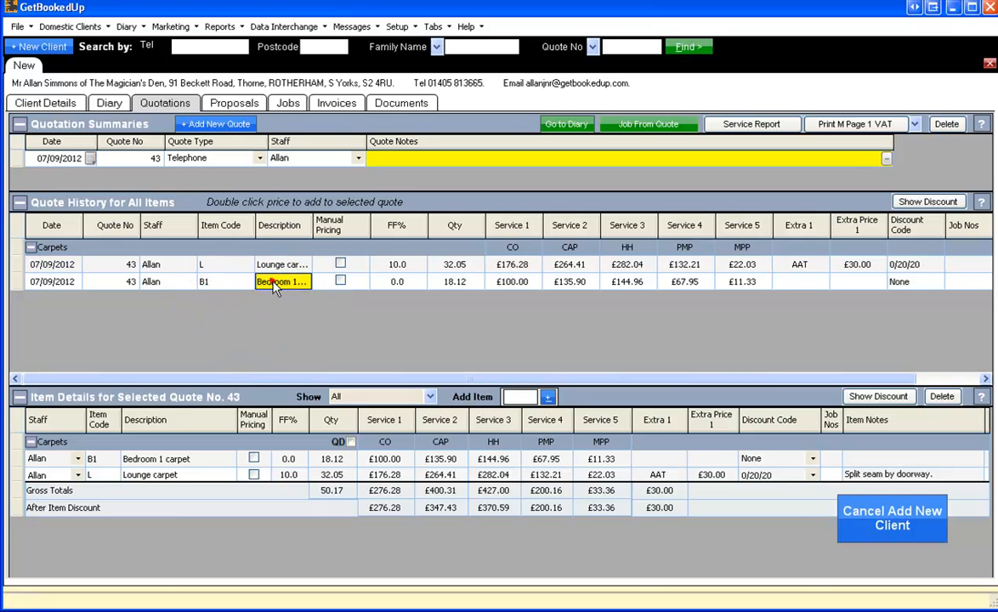
left_click(19, 202)
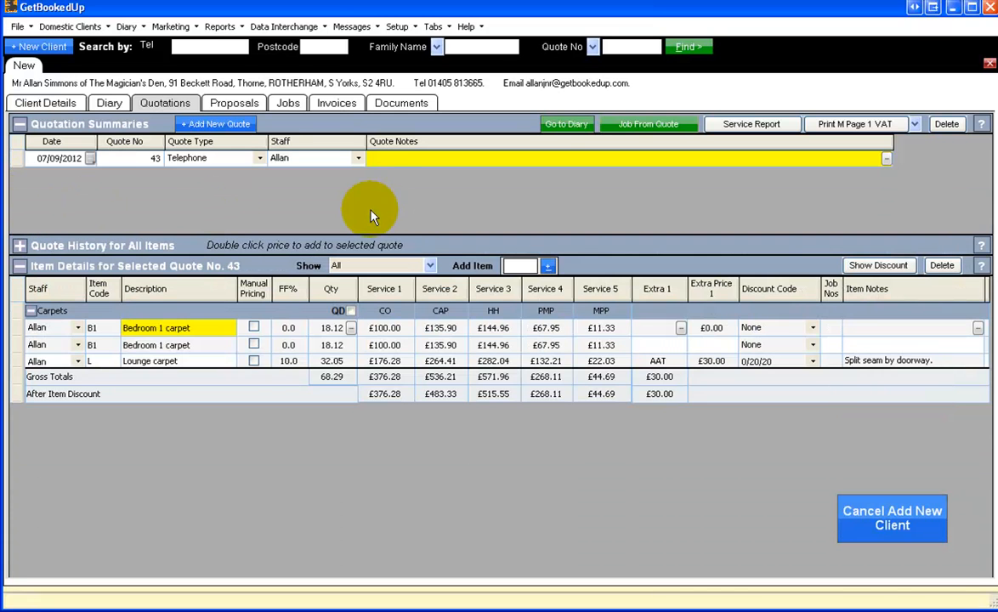
- Set up the quote's Carpets service report without Quantity, adding HH, PMP and MPP, in the Landscape Medium format
left_click(19, 159)
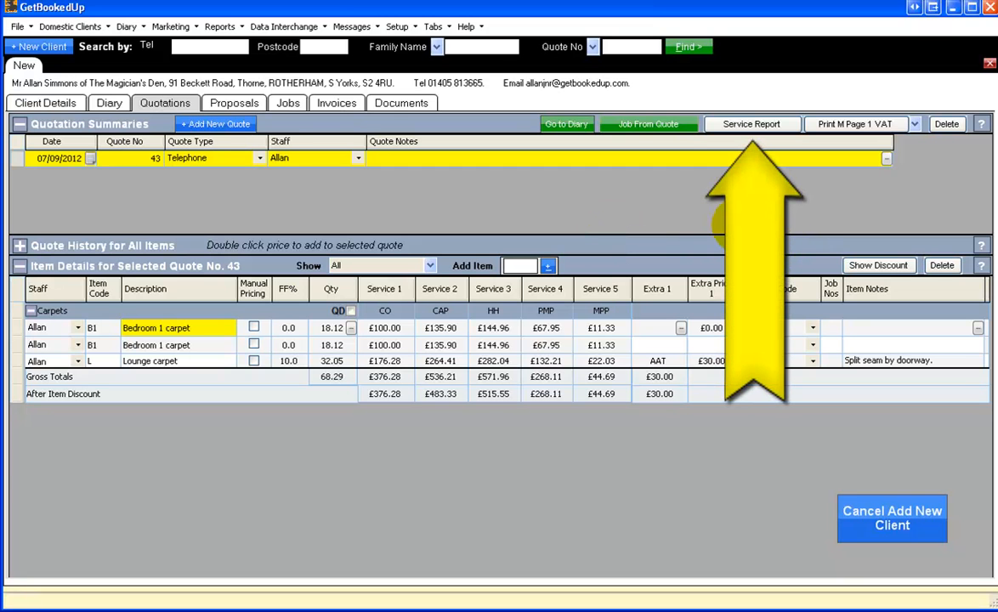
left_click(784, 129)
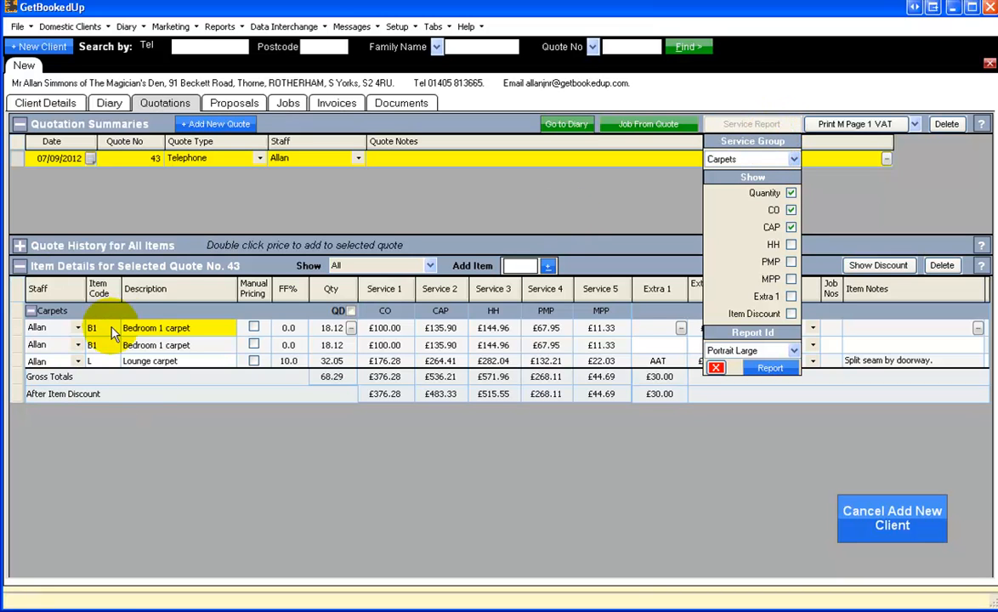
left_click(792, 194)
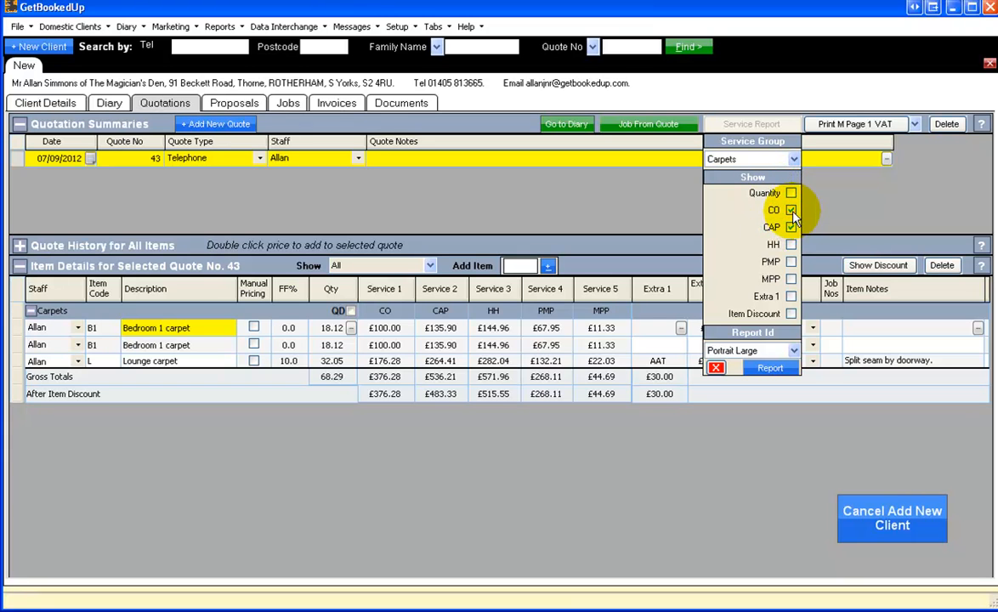
left_click(791, 247)
left_click(790, 262)
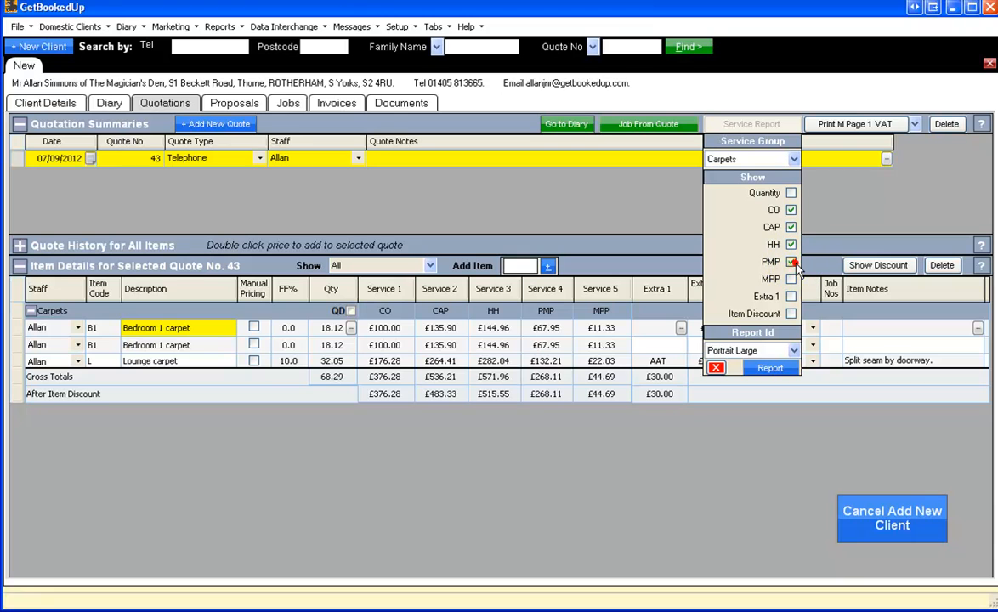
left_click(792, 279)
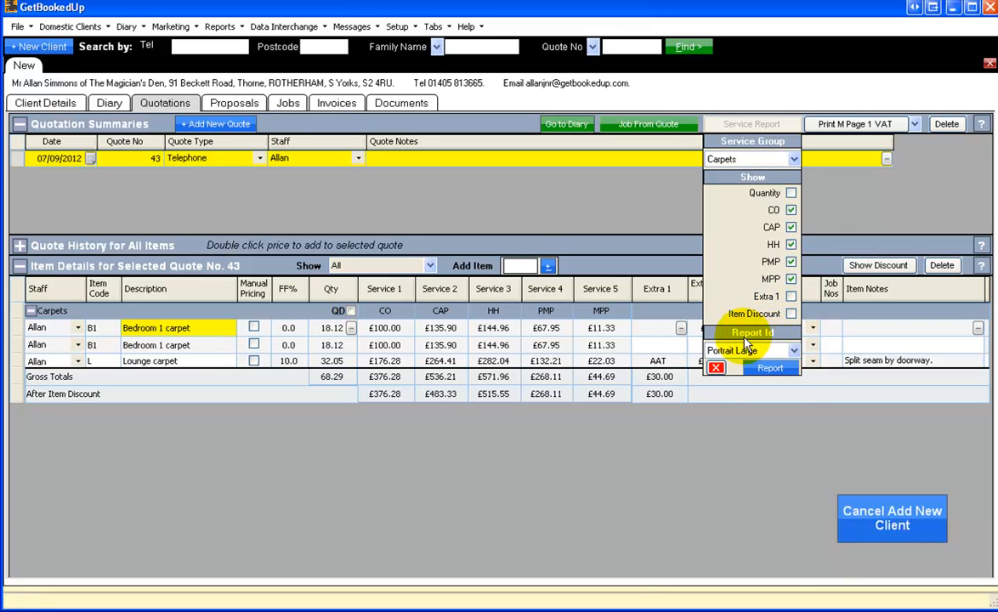
left_click(793, 350)
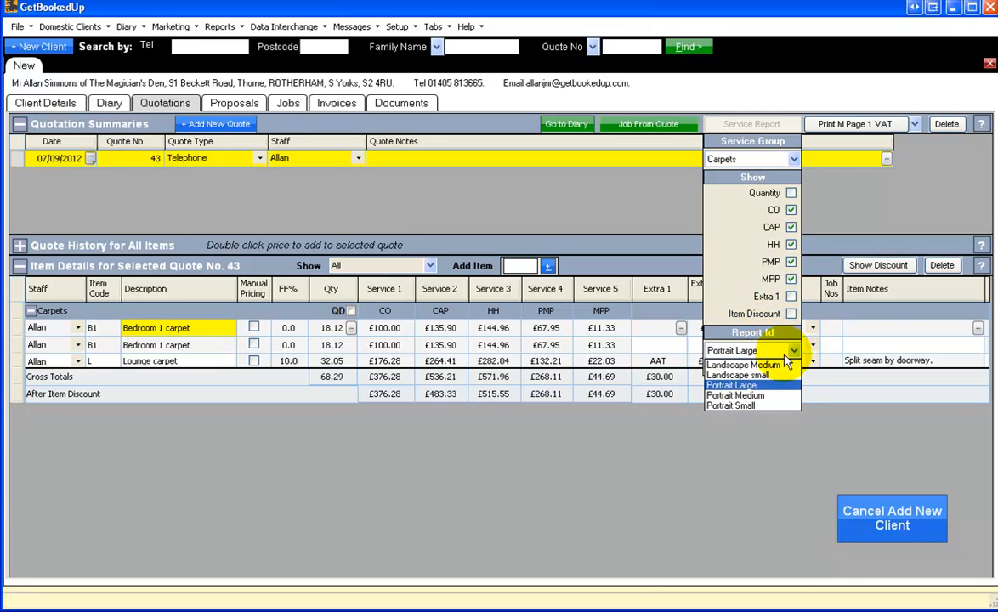
left_click(736, 366)
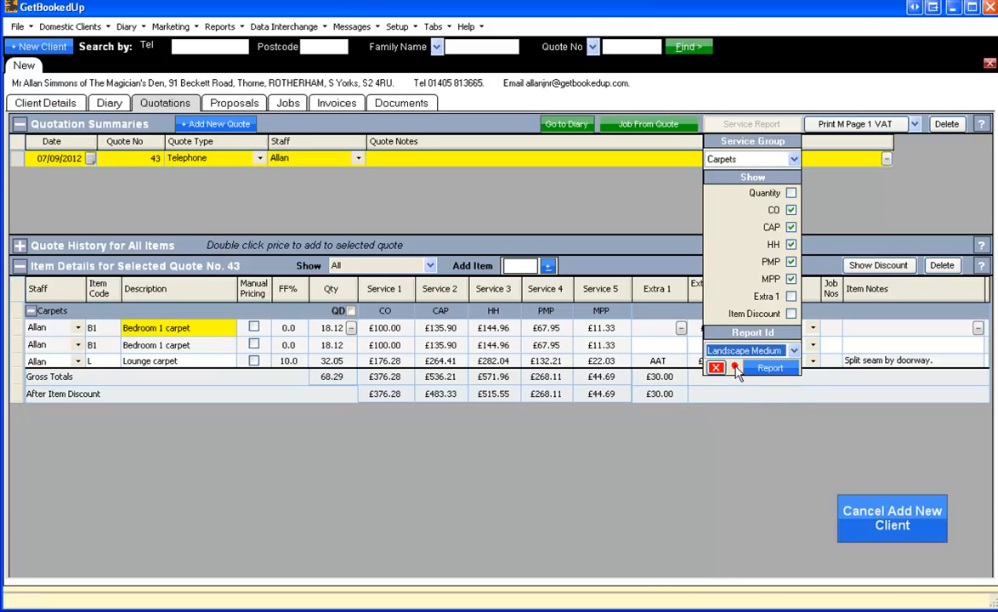
- Generate the service report, examine its services, prices and item notes in the print preview, and close the preview
left_click(779, 372)
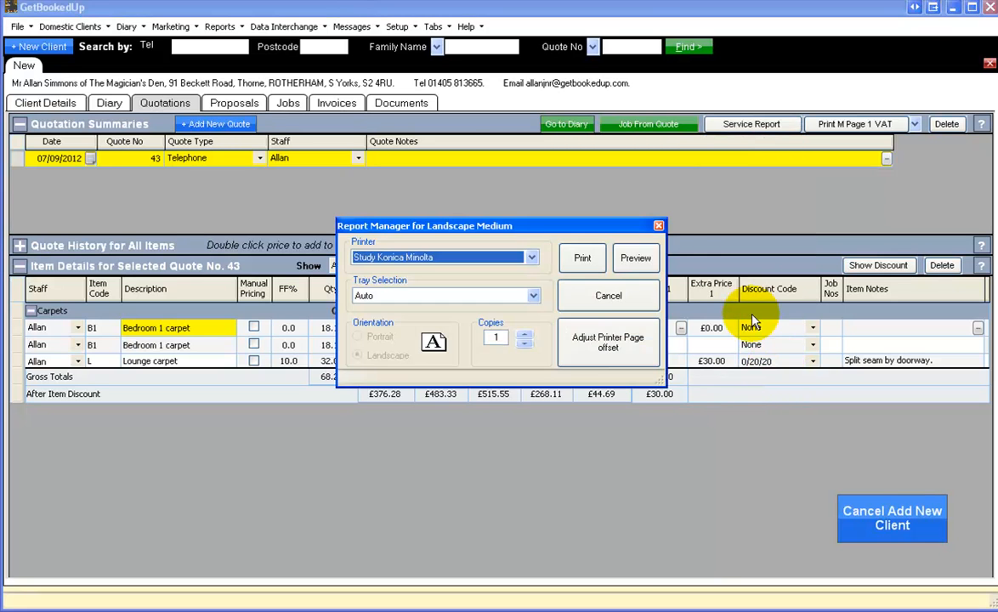
left_click(639, 260)
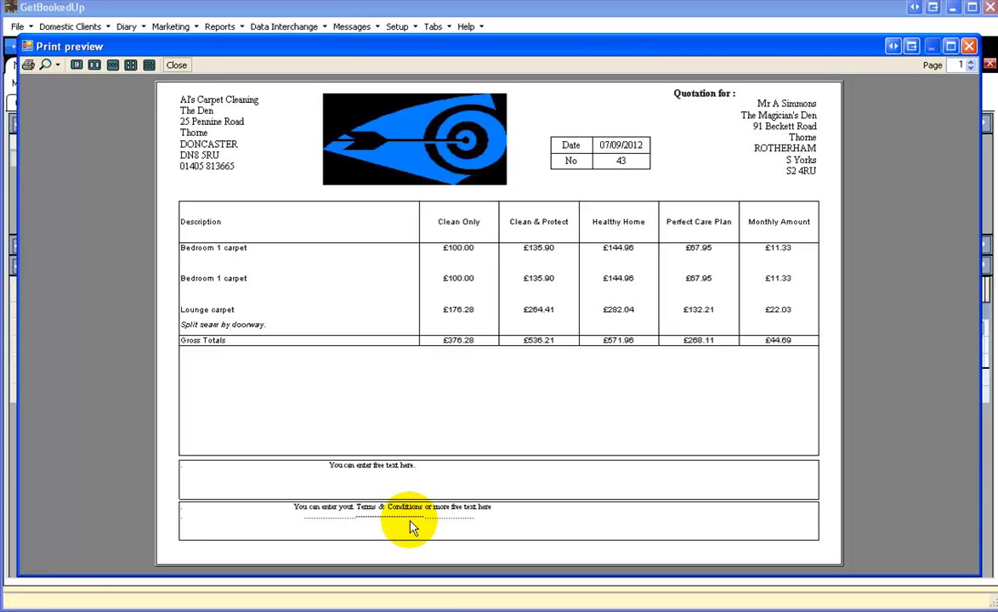
left_click(176, 66)
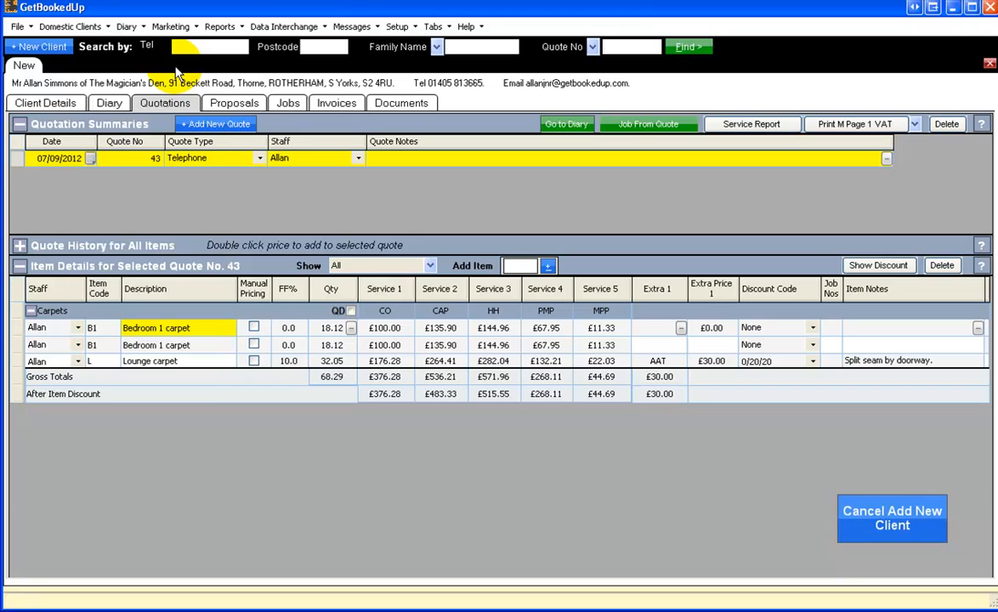